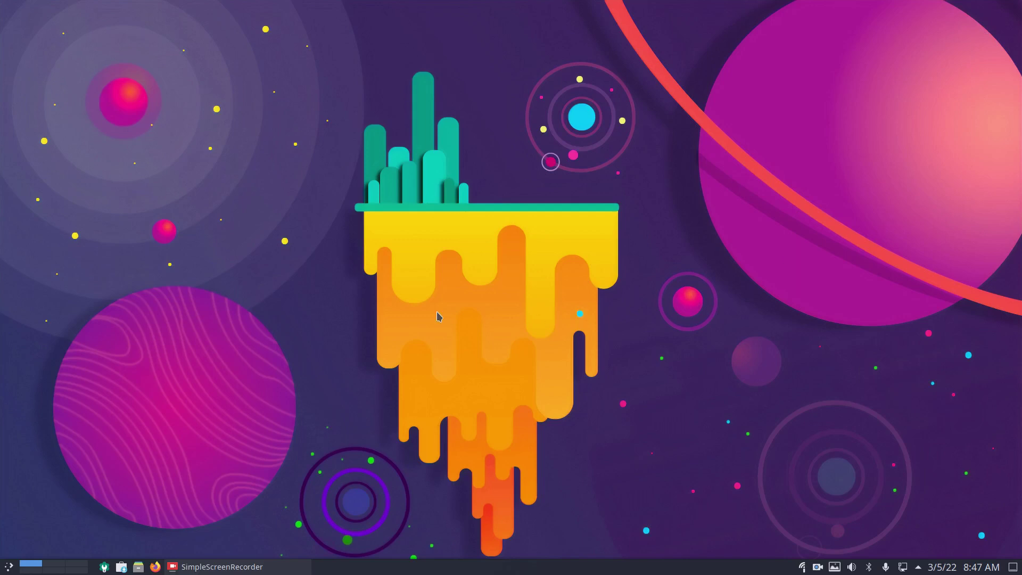
Print the ISO release info in a terminal with the iso command, then close it
{"action": "key", "text": "ctrl+alt+t"}
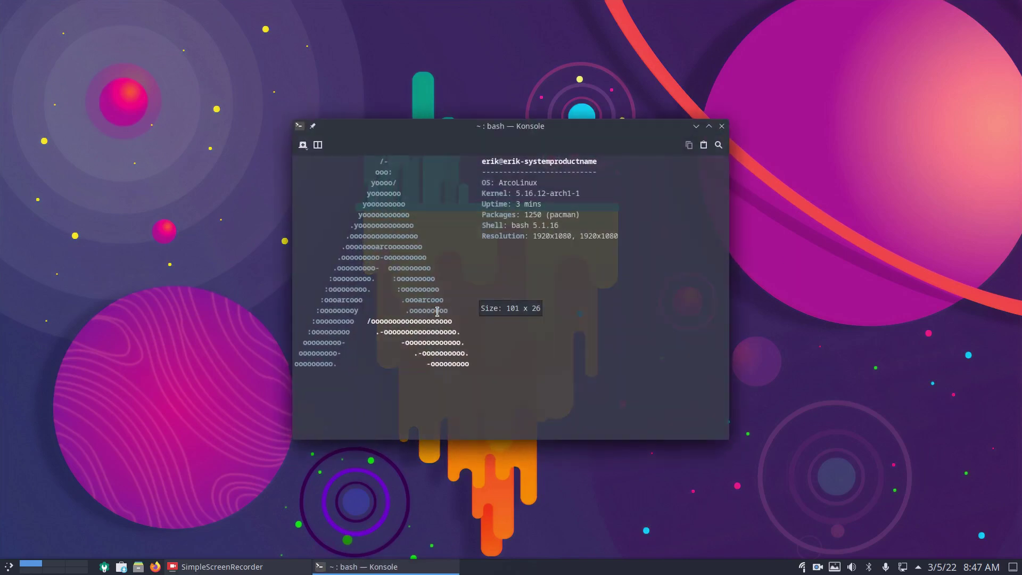
{"action": "type", "text": "iso"}
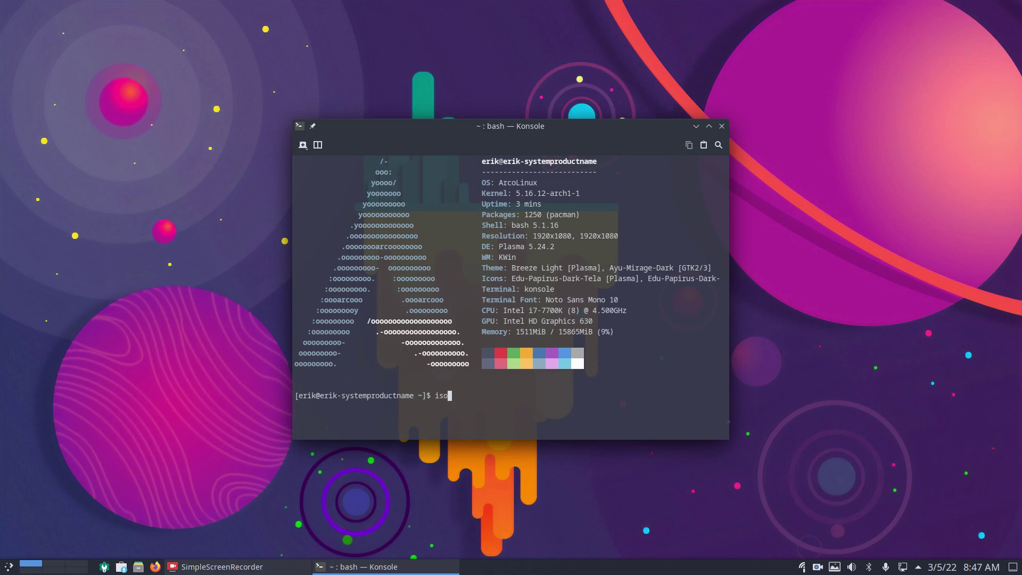
{"action": "key", "text": "Return"}
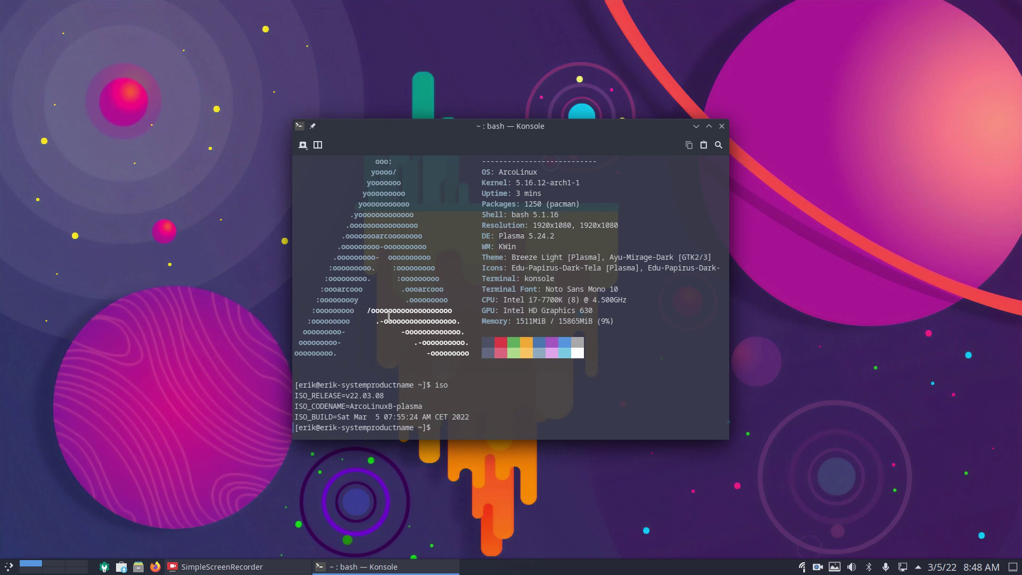
{"action": "left_click", "coordinate": [724, 129]}
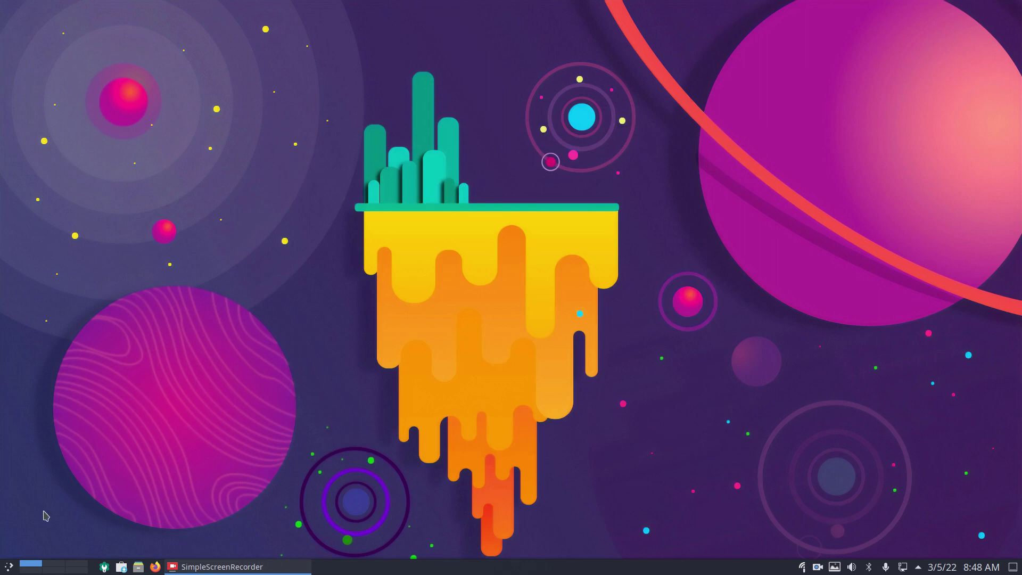
Launch Firefox and load the github.com/erikdubois profile page
{"action": "left_click", "coordinate": [8, 568]}
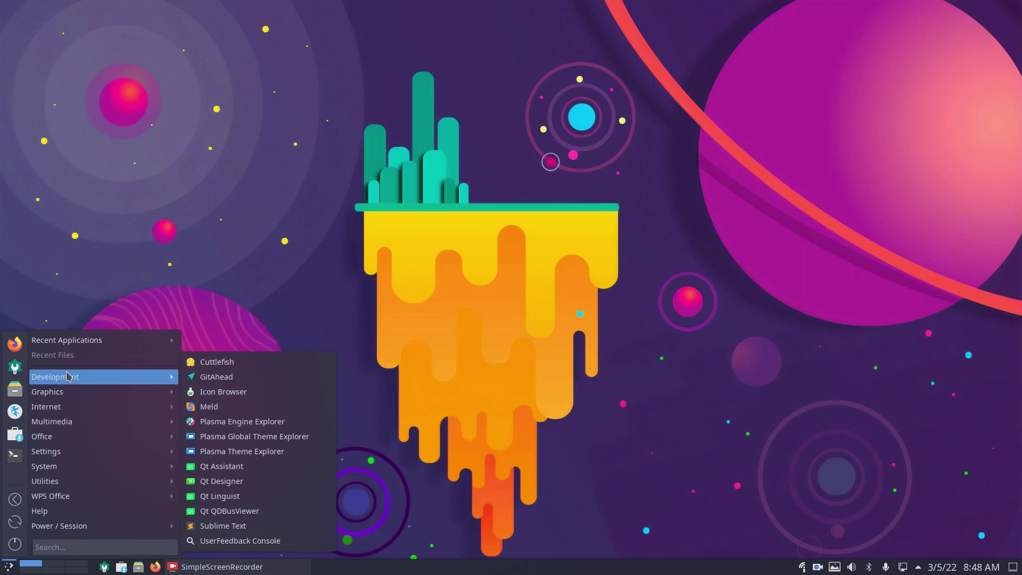
{"action": "mouse_move", "coordinate": [96, 391]}
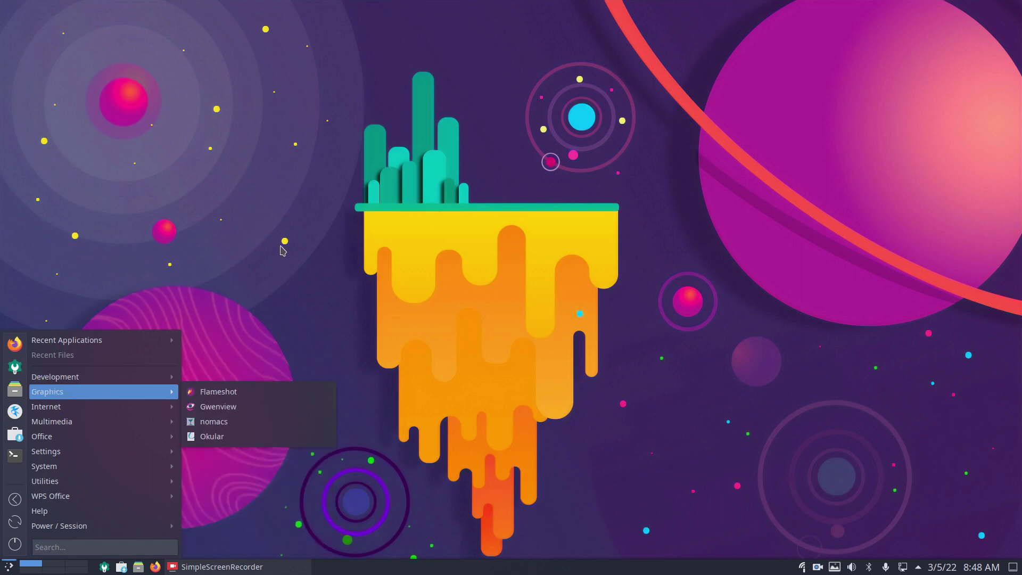
{"action": "left_click", "coordinate": [282, 250]}
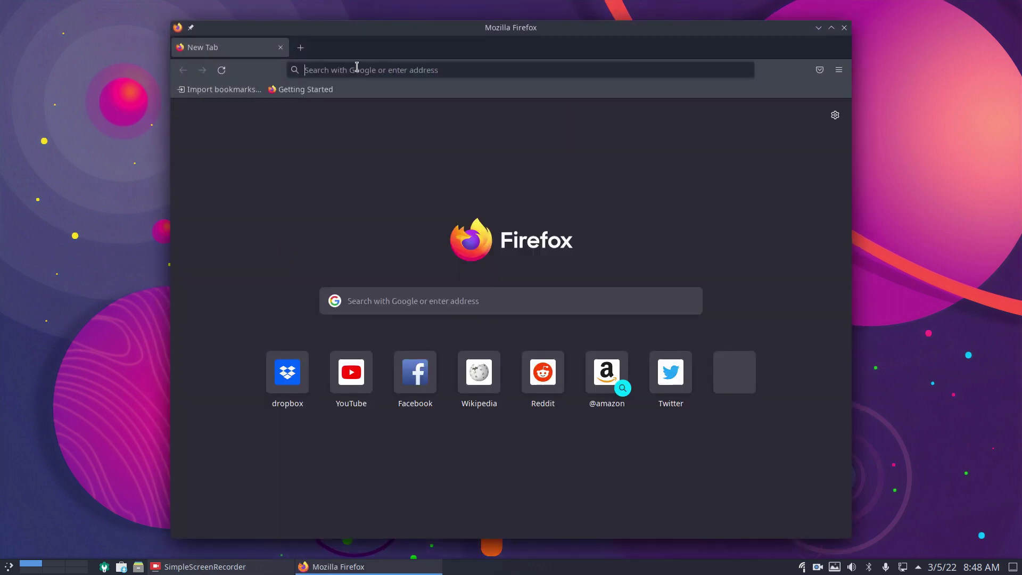
{"action": "left_click", "coordinate": [357, 70]}
{"action": "type", "text": "gith"}
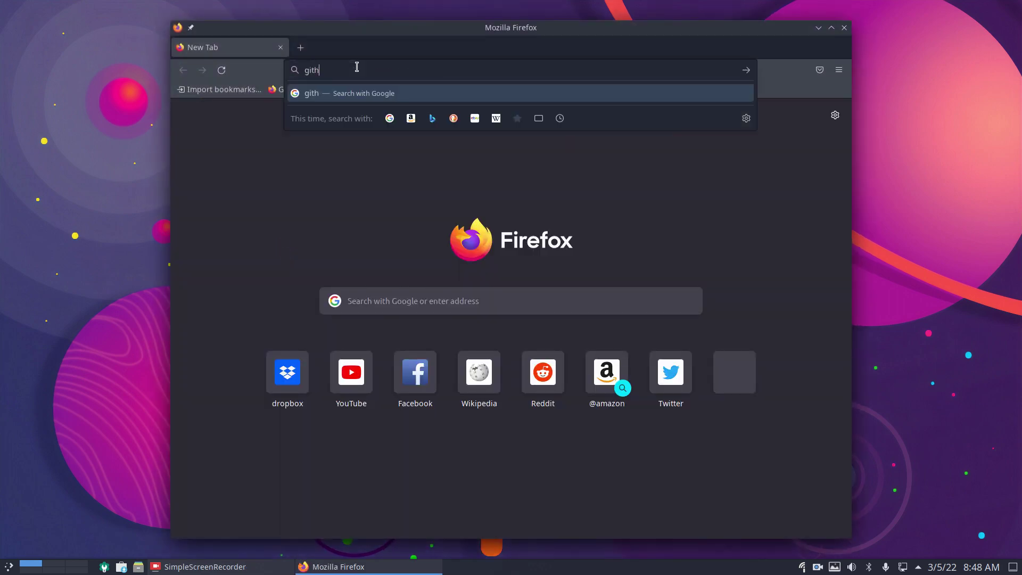
{"action": "type", "text": "ub.com"}
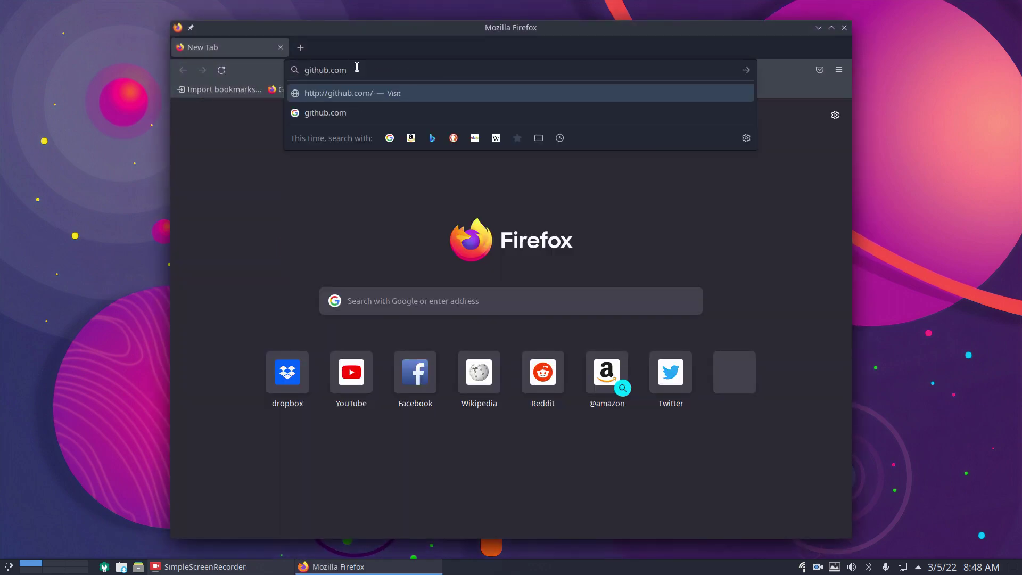
{"action": "type", "text": "/erikduboi"}
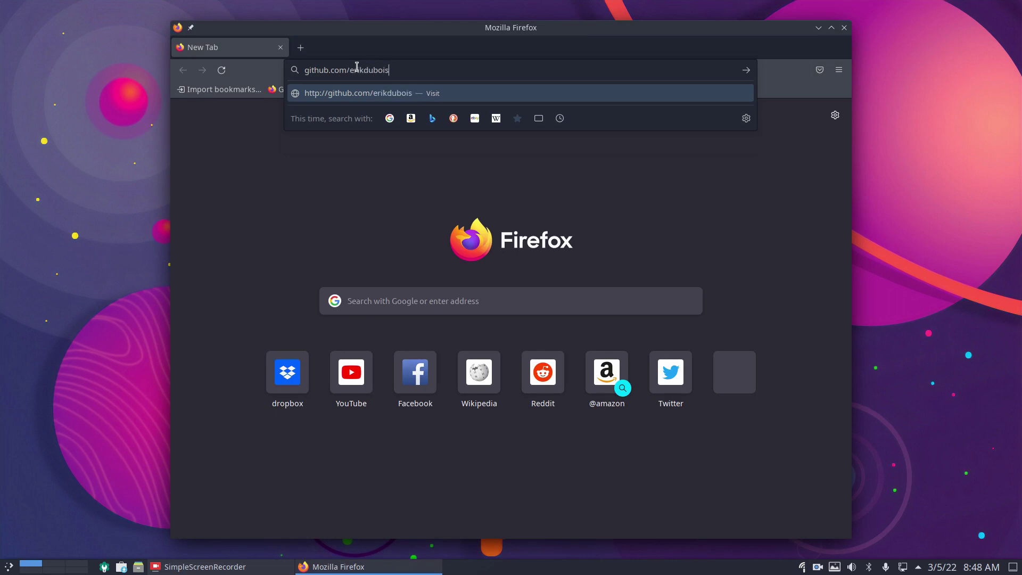
{"action": "type", "text": "s"}
{"action": "key", "text": "Return"}
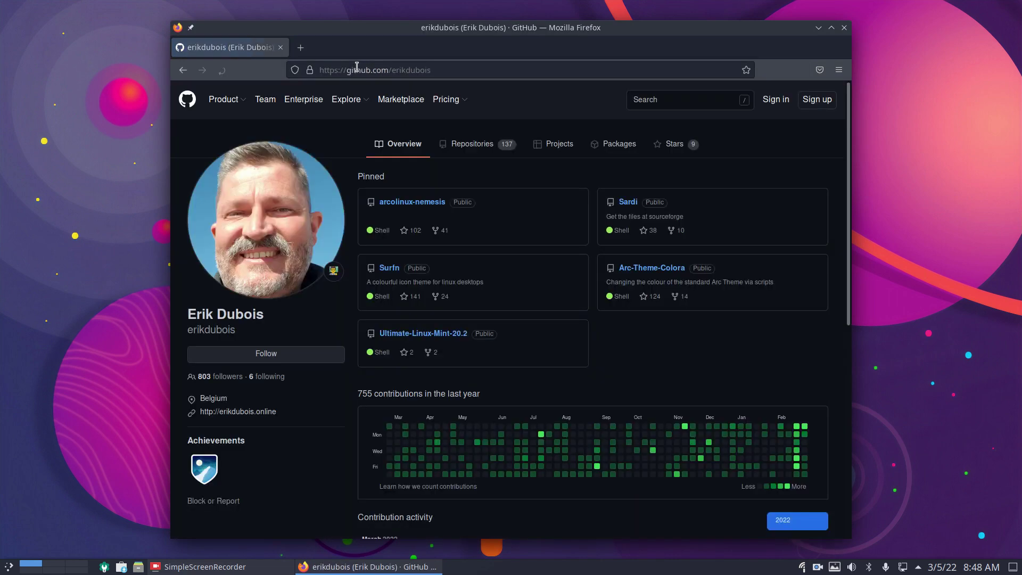
Open the arcolinux-nemesis repository and review 400-remove-software-v1.sh before returning to the file list
{"action": "left_click", "coordinate": [431, 207]}
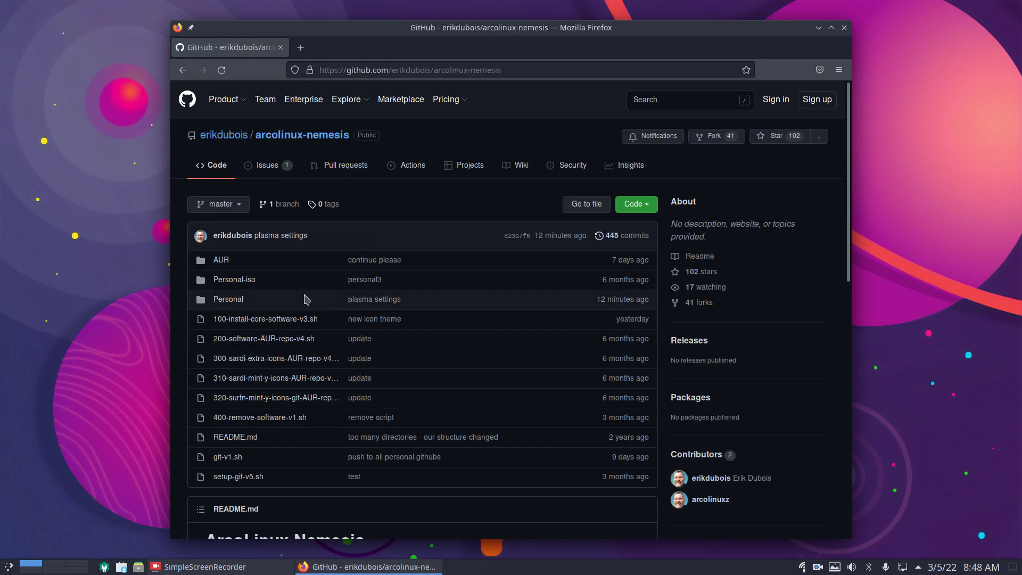
{"action": "left_click", "coordinate": [243, 418]}
{"action": "scroll", "coordinate": [318, 382], "scroll_direction": "down", "scroll_amount": 3}
{"action": "scroll", "coordinate": [318, 381], "scroll_direction": "down", "scroll_amount": 3}
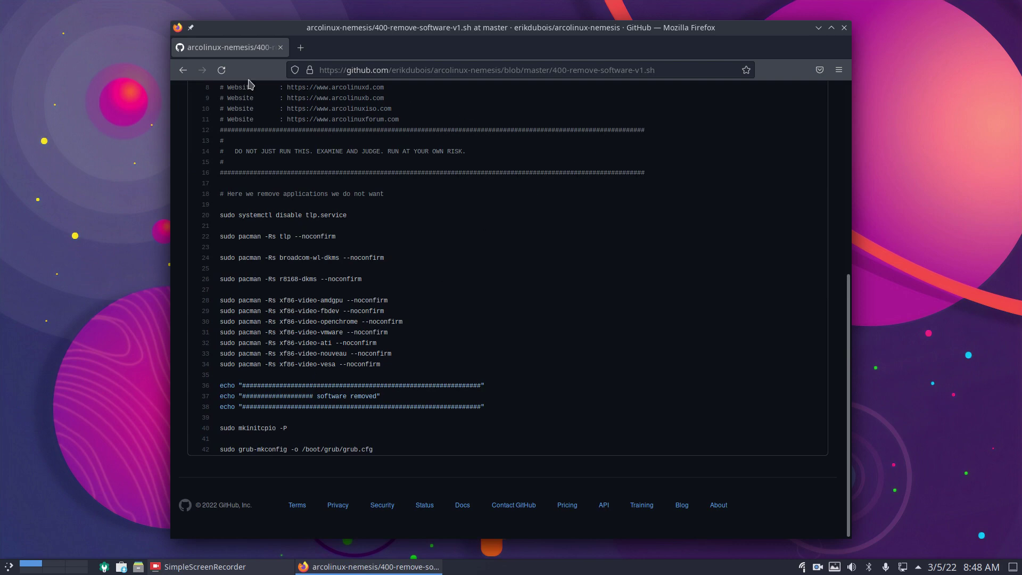
{"action": "left_click", "coordinate": [183, 70]}
{"action": "mouse_move", "coordinate": [276, 358]}
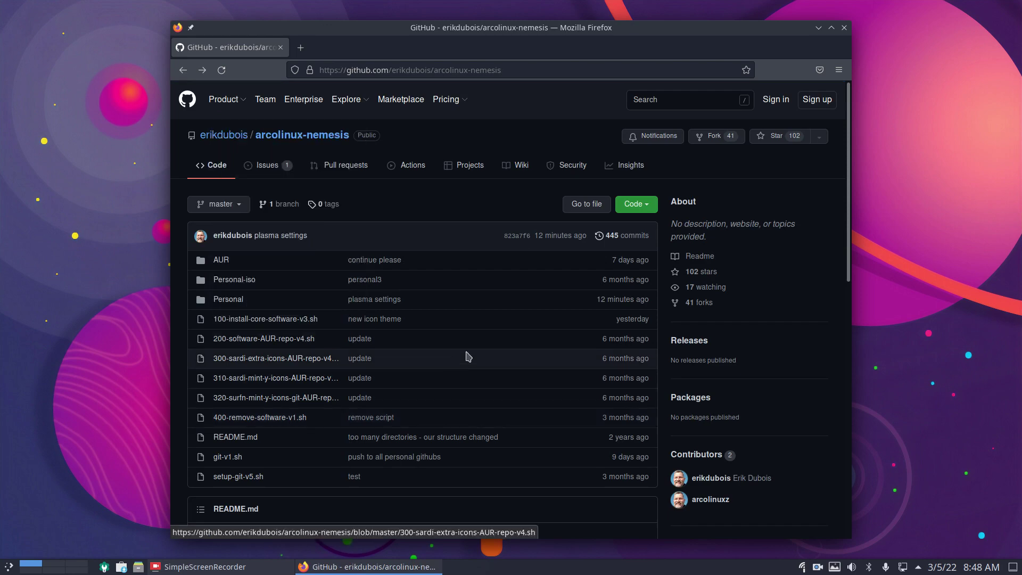
Open 100-install-core-software-v3.sh and scroll to its nemesis_repo and edu theme install lines
{"action": "left_click", "coordinate": [818, 28]}
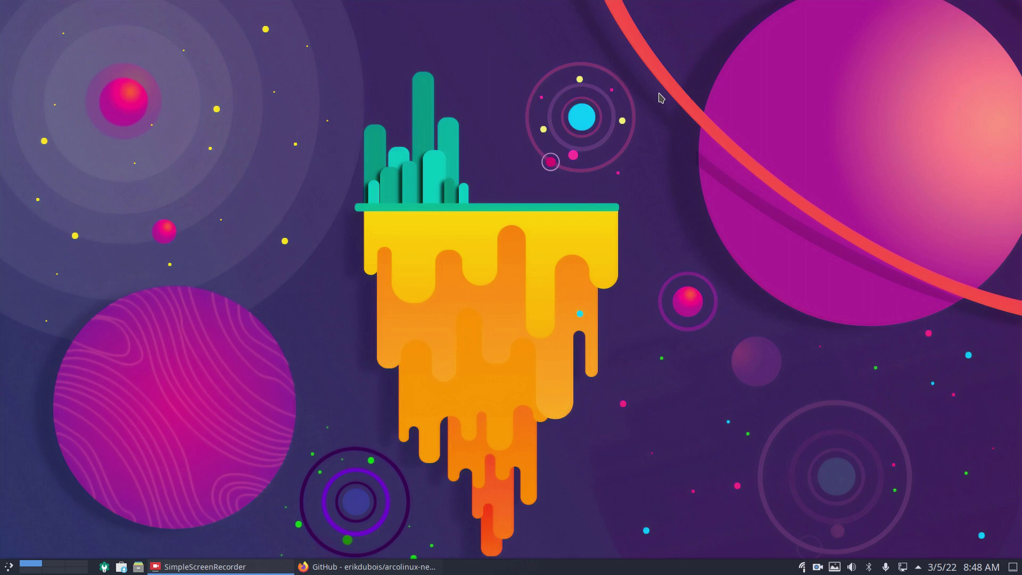
{"action": "left_click", "coordinate": [380, 567]}
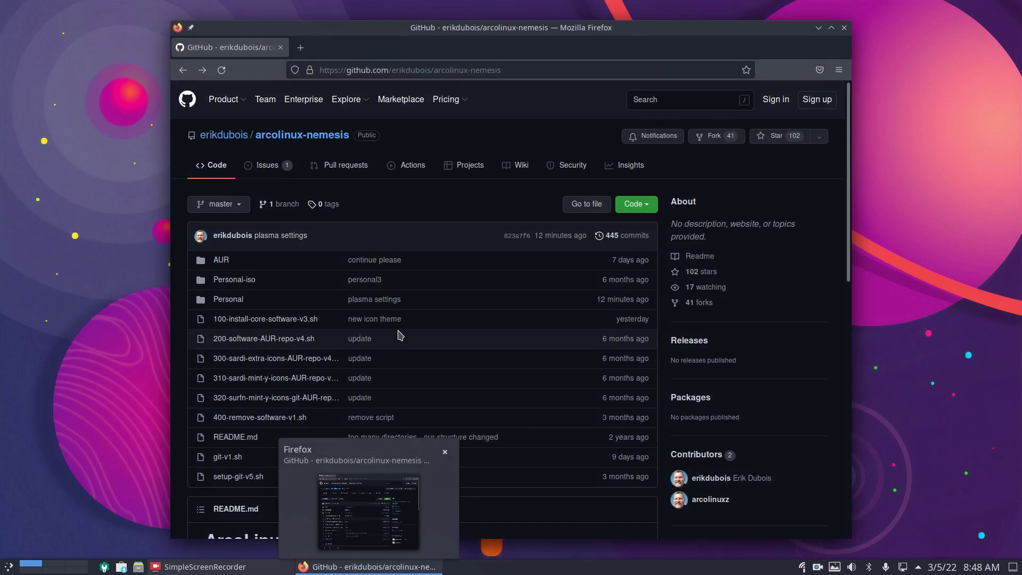
{"action": "left_click", "coordinate": [268, 320]}
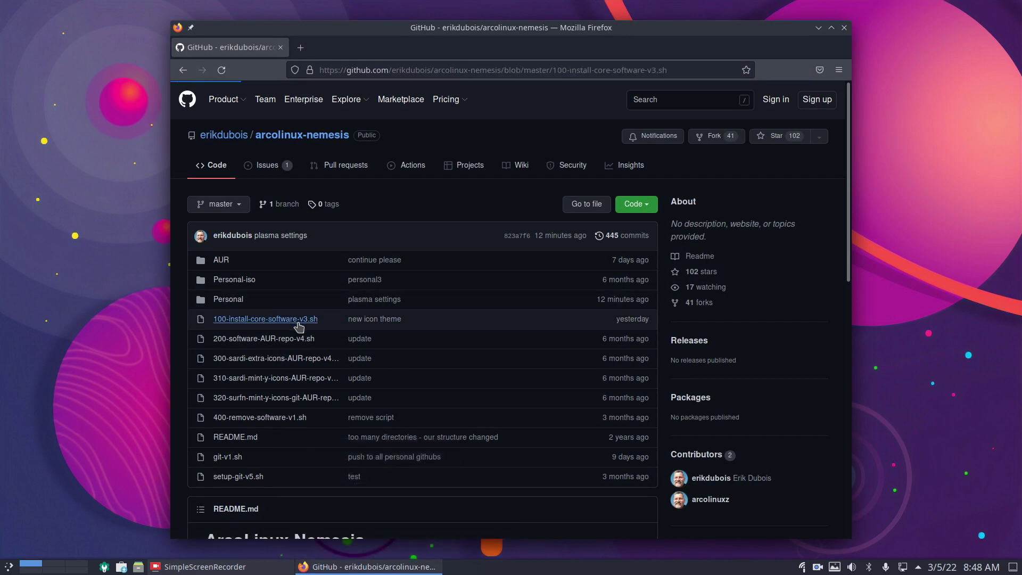
{"action": "scroll", "coordinate": [298, 327], "scroll_direction": "down", "scroll_amount": 8}
{"action": "scroll", "coordinate": [299, 327], "scroll_direction": "down", "scroll_amount": 3}
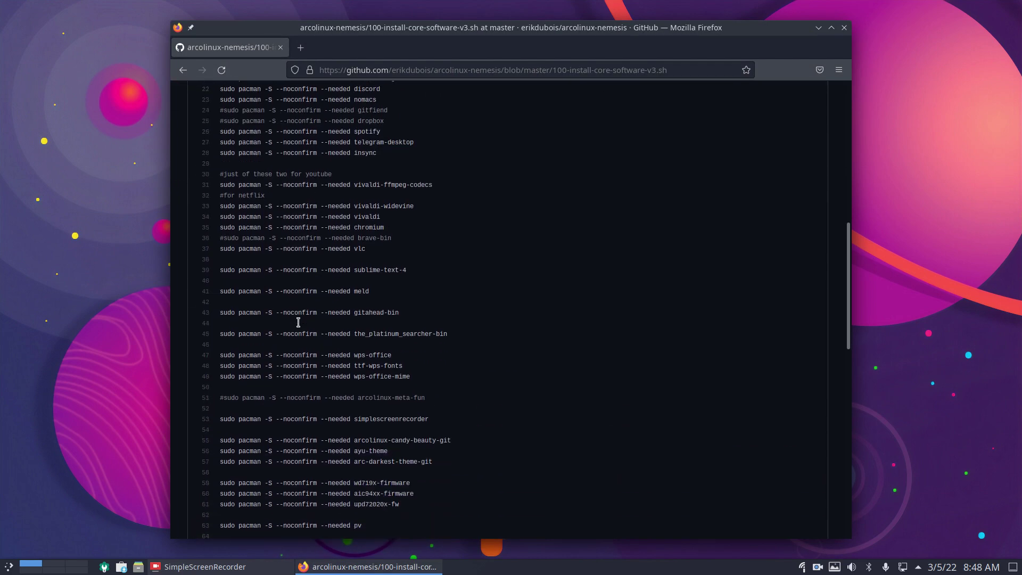
{"action": "scroll", "coordinate": [298, 325], "scroll_direction": "down", "scroll_amount": 10}
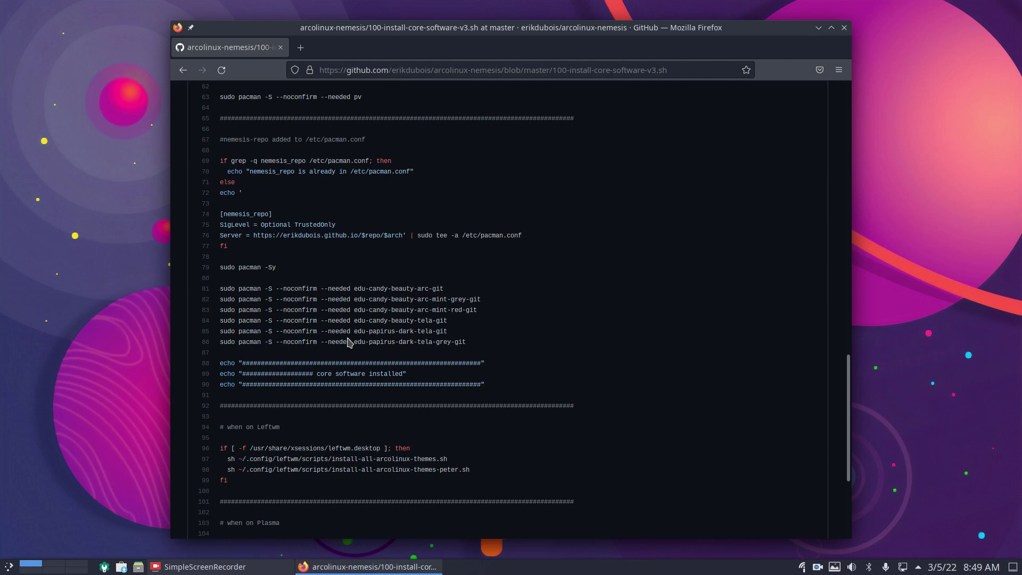
Run the system update with sudo and highlight nemesis_repo in the sync output
{"action": "key", "text": "ctrl+alt+t"}
{"action": "type", "text": "u"}
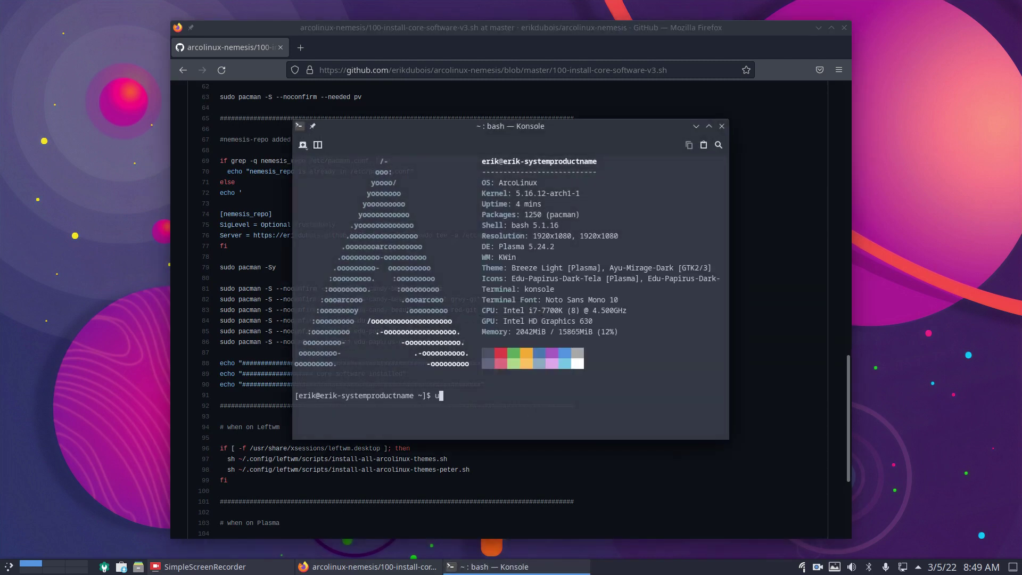
{"action": "type", "text": "dpate"}
{"action": "key", "text": "Return"}
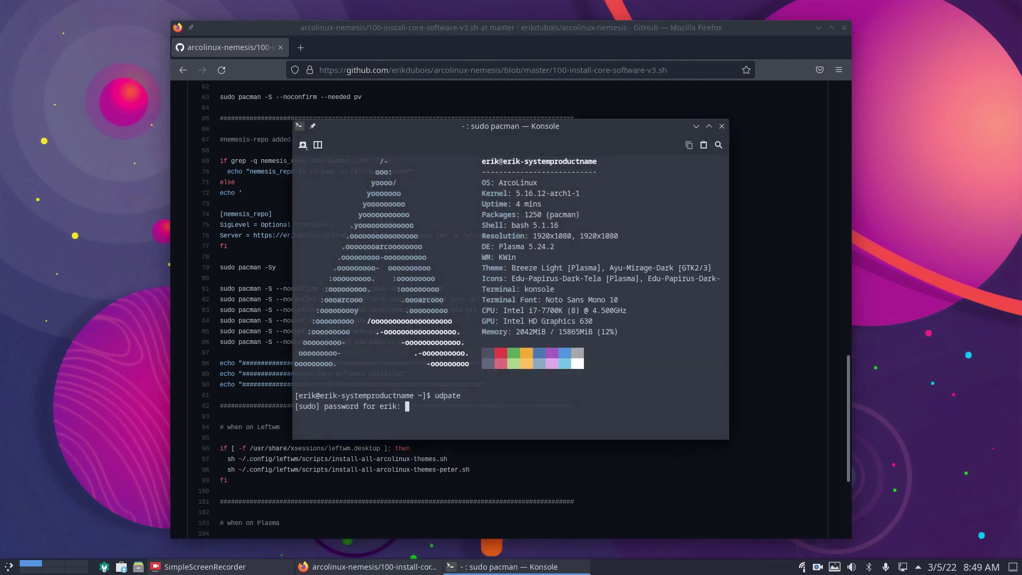
{"action": "key", "text": "Return"}
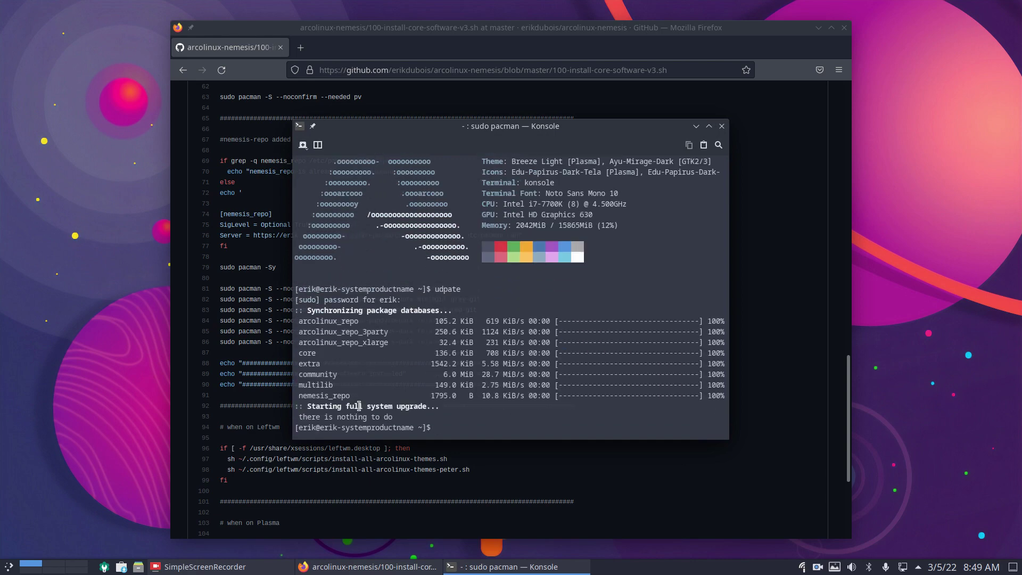
{"action": "left_click_drag", "start_coordinate": [360, 397], "coordinate": [296, 399]}
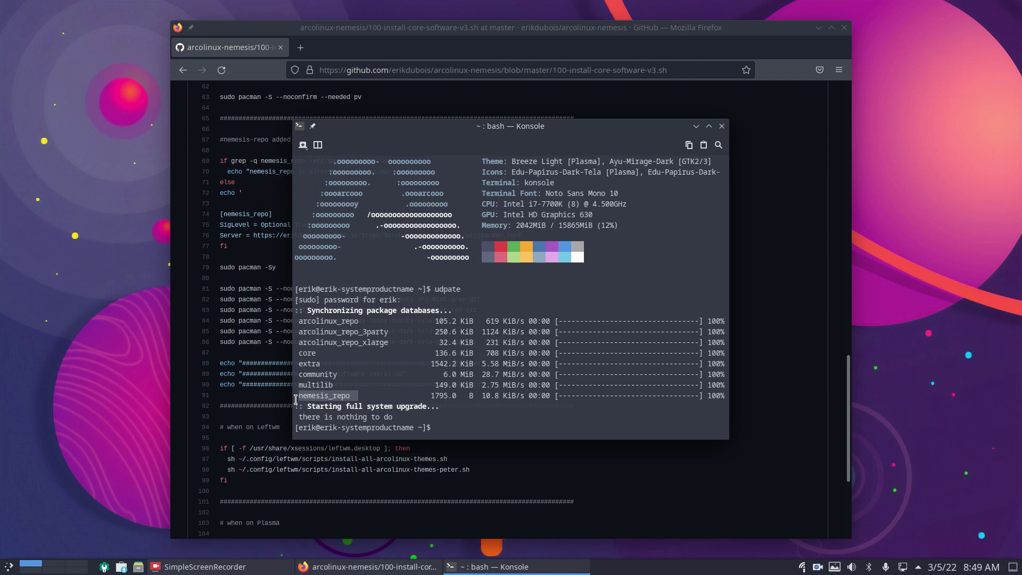
{"action": "left_click", "coordinate": [722, 127]}
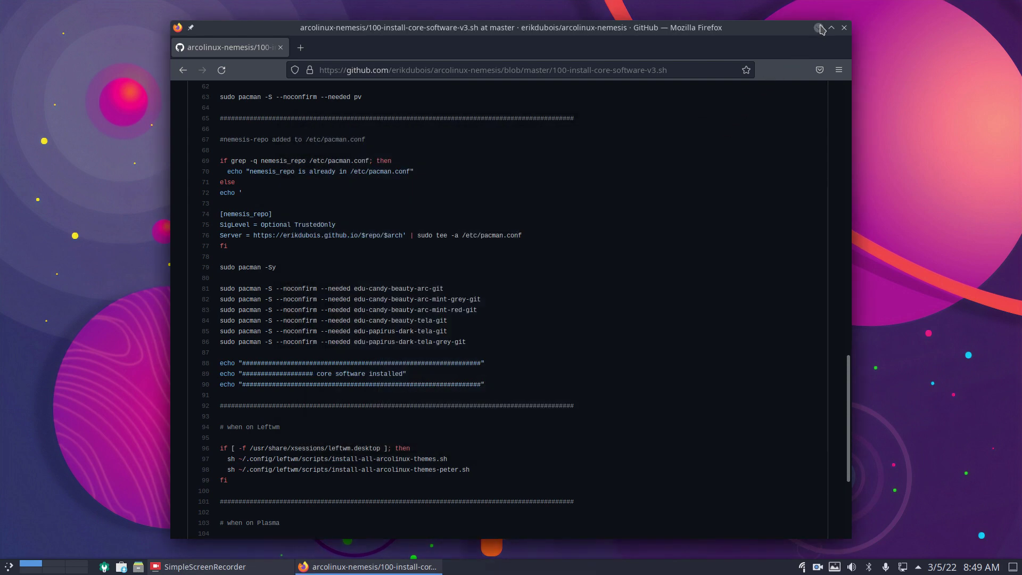
List nemesis_repo packages with sudo pacman -Syl nemesis_repo, then close the terminal
{"action": "left_click", "coordinate": [819, 28]}
{"action": "key", "text": "ctrl+alt+t"}
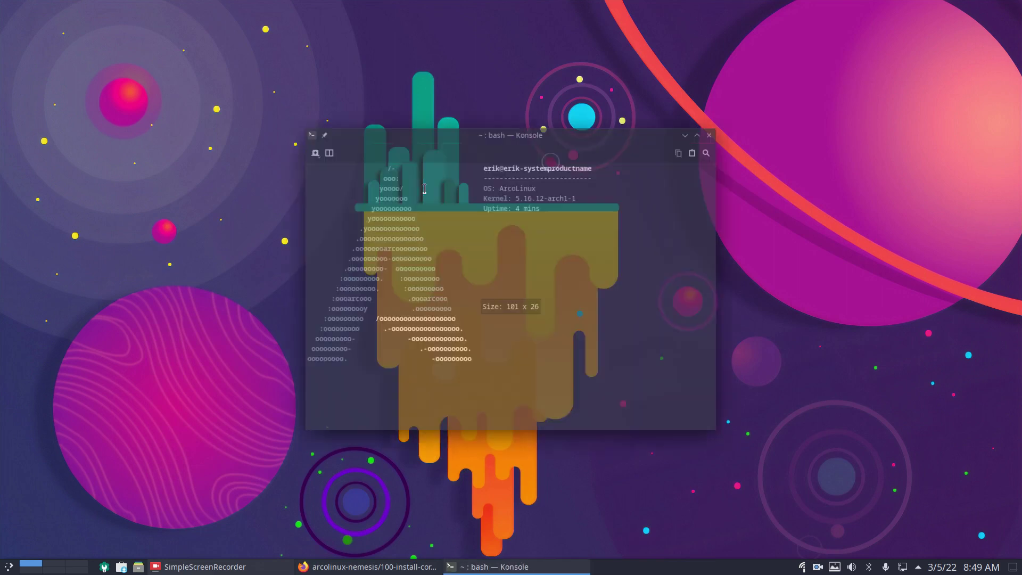
{"action": "type", "text": "sudo "}
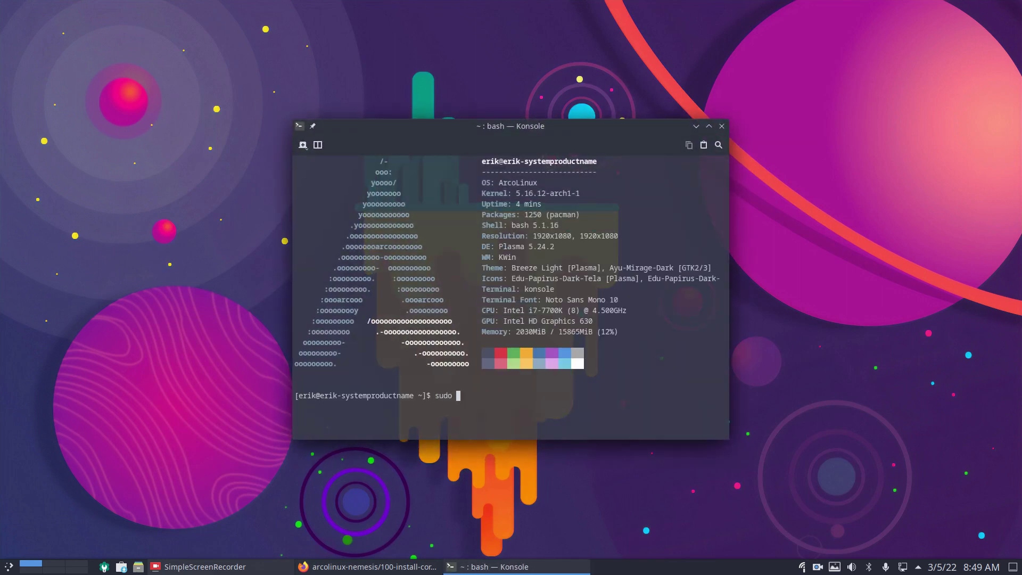
{"action": "type", "text": "pacman -S"}
{"action": "key", "text": "BackSpace"}
{"action": "type", "text": "y"}
{"action": "type", "text": "l nemesis_repo"}
{"action": "key", "text": "Return"}
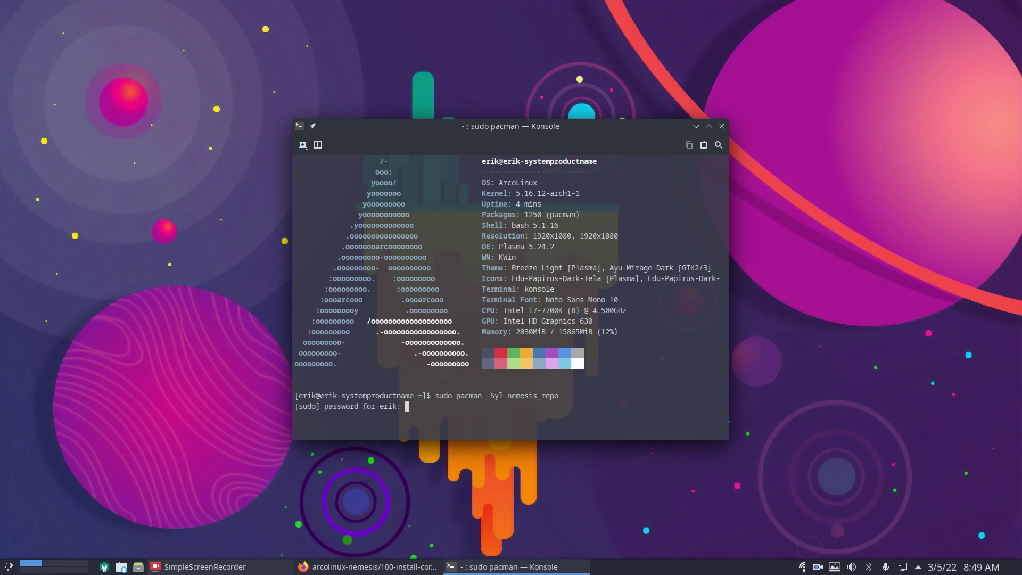
{"action": "key", "text": "Return"}
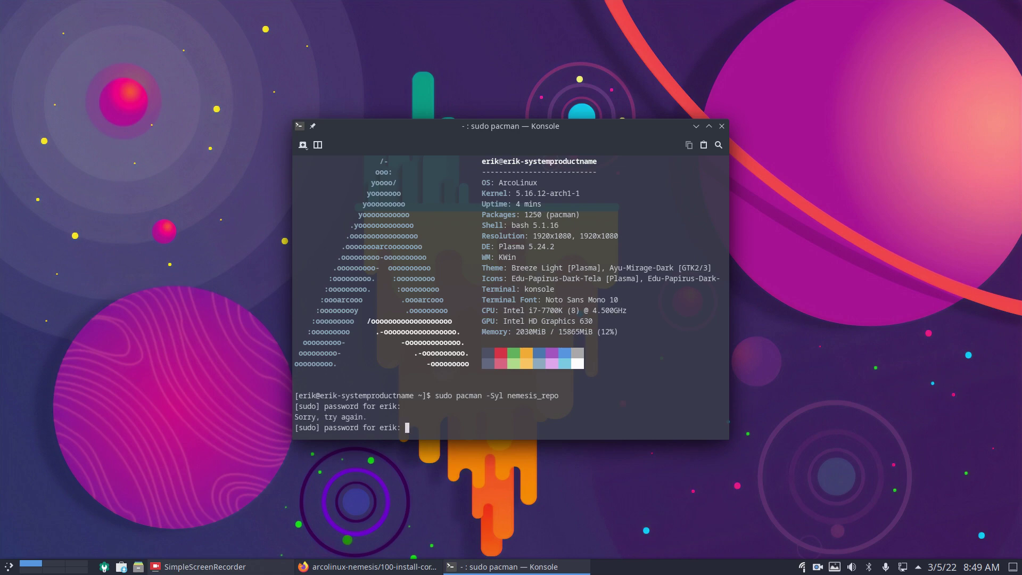
{"action": "key", "text": "Return"}
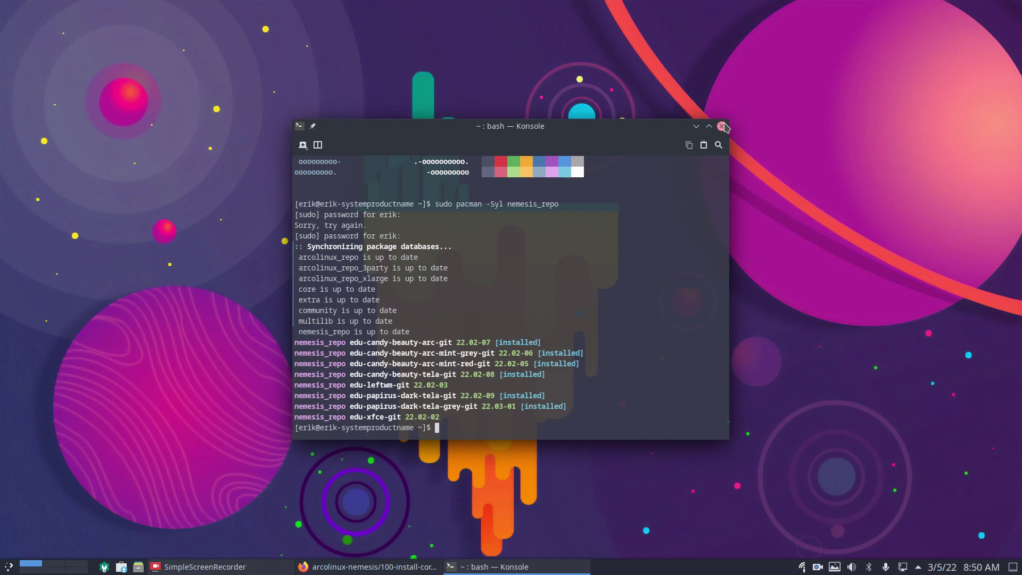
{"action": "left_click", "coordinate": [723, 125]}
Apply the ArcoLinux Nordic darker candy global theme under Appearance in System Settings
{"action": "left_click", "coordinate": [103, 567]}
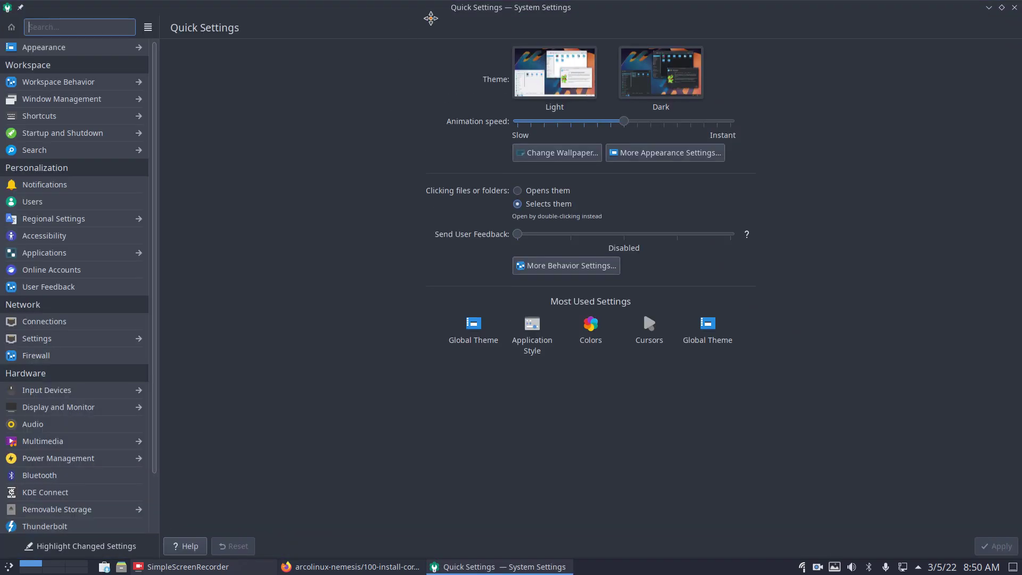
{"action": "double_click", "coordinate": [416, 13]}
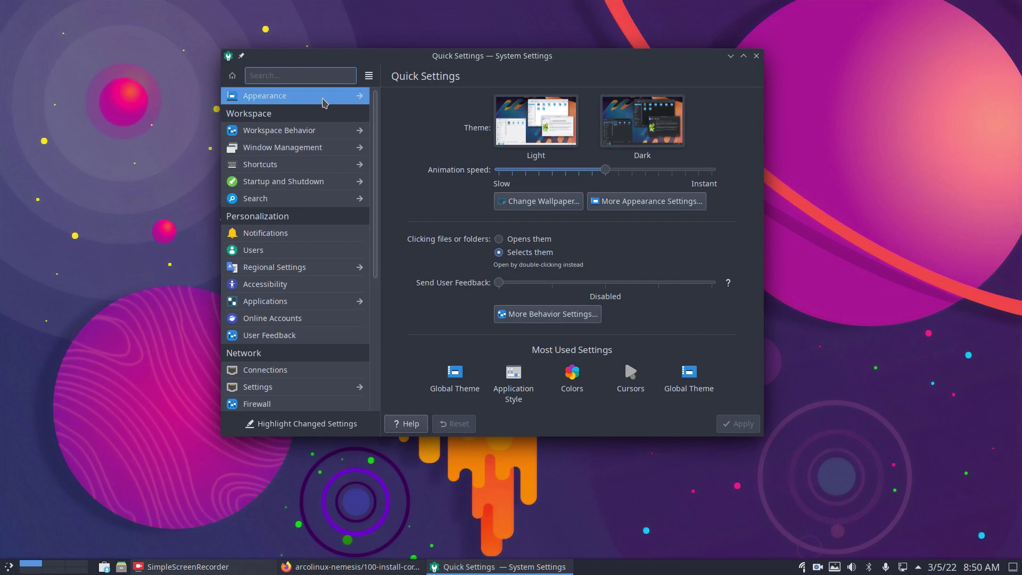
{"action": "left_click", "coordinate": [325, 102]}
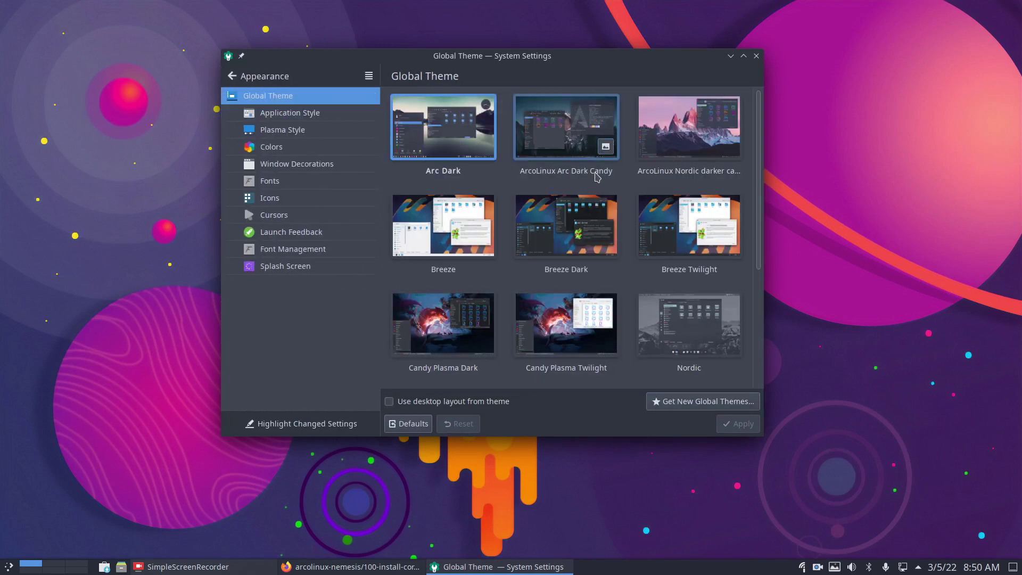
{"action": "left_click", "coordinate": [702, 151]}
{"action": "left_click", "coordinate": [750, 426]}
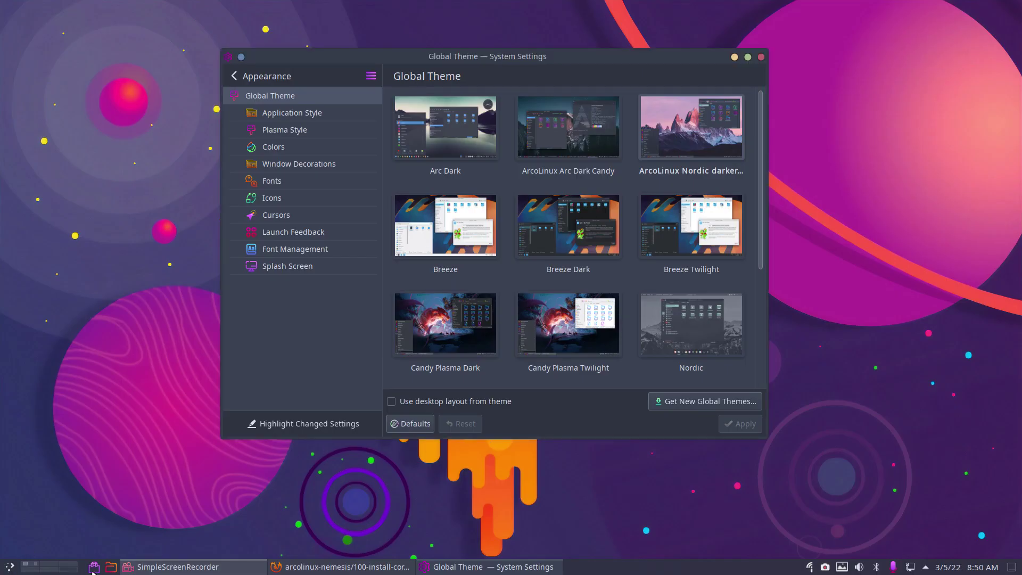
Place Dolphin beside System Settings and apply the Arc Dark global theme
{"action": "left_click", "coordinate": [110, 567]}
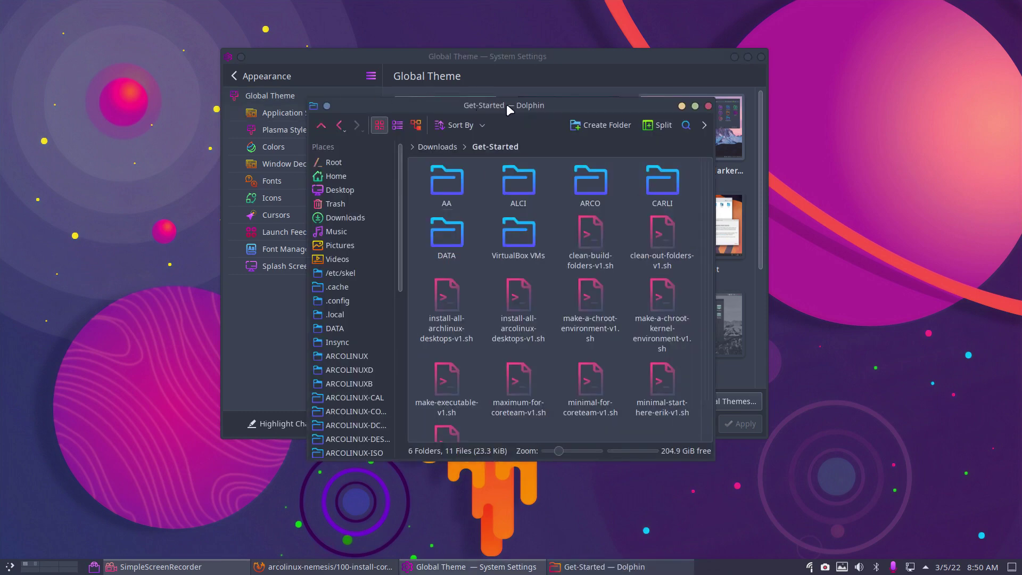
{"action": "left_click_drag", "start_coordinate": [539, 105], "coordinate": [267, 15]}
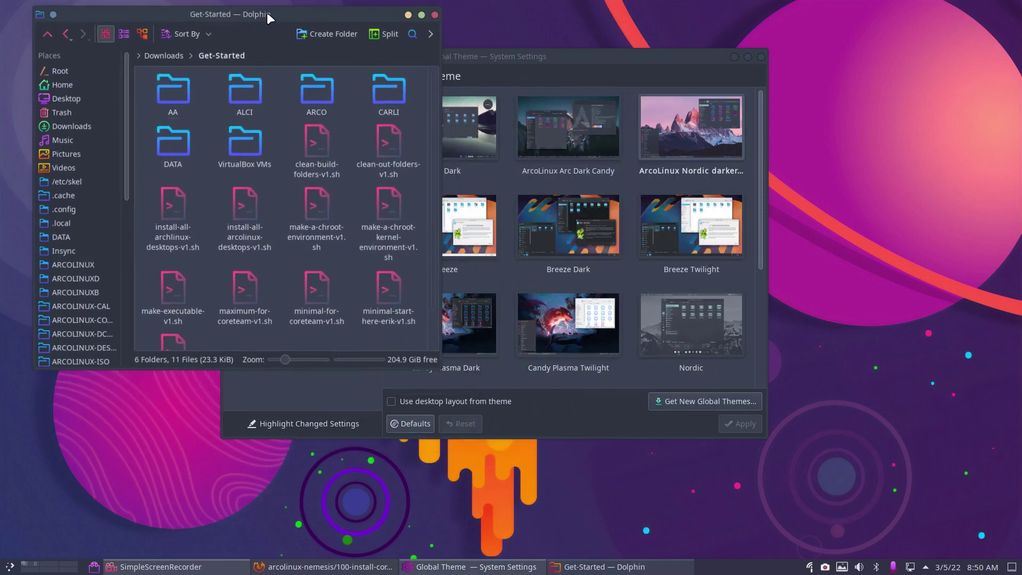
{"action": "left_click_drag", "start_coordinate": [516, 54], "coordinate": [761, 36]}
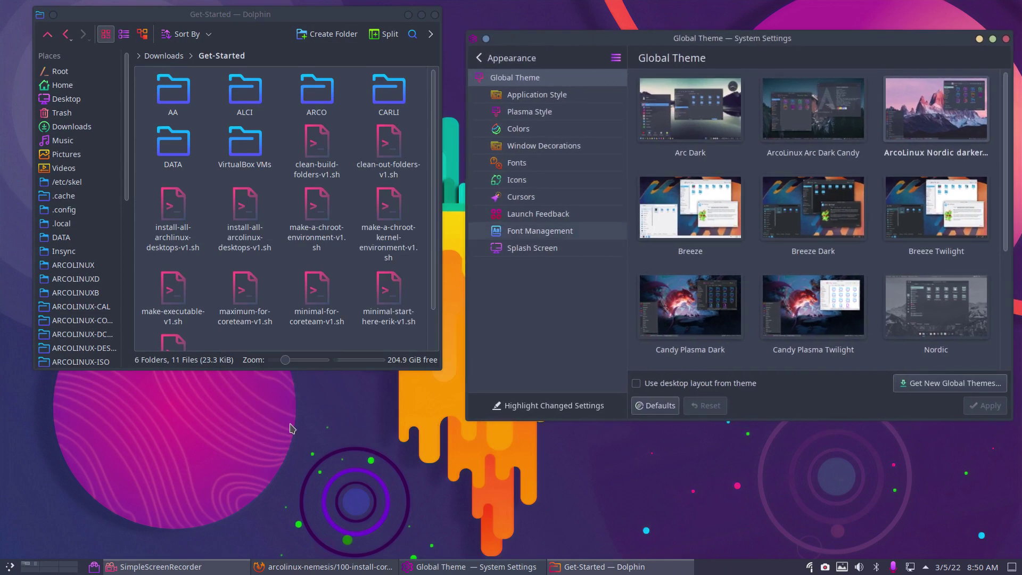
{"action": "left_click", "coordinate": [12, 569]}
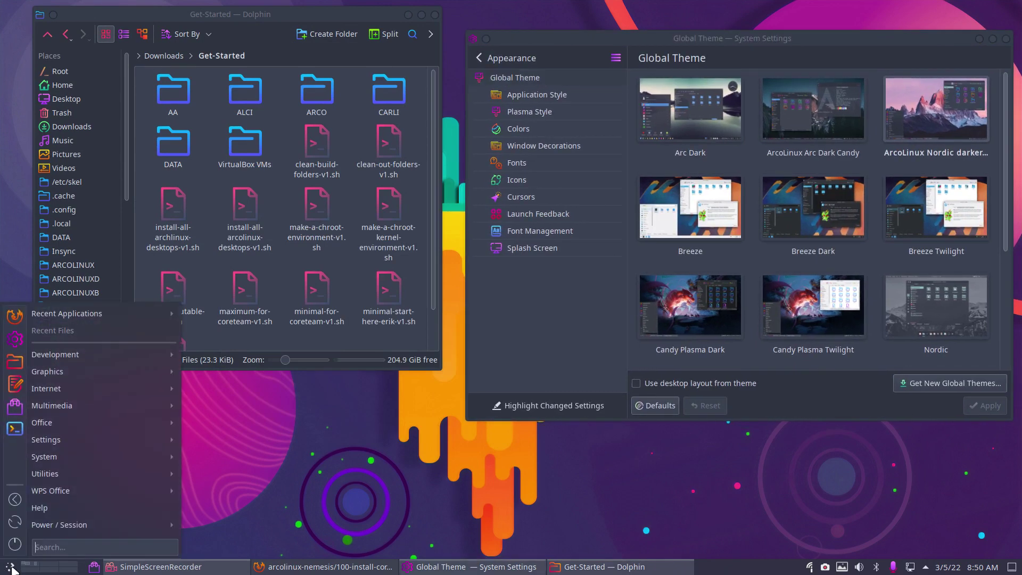
{"action": "left_click", "coordinate": [681, 111]}
{"action": "left_click", "coordinate": [997, 409]}
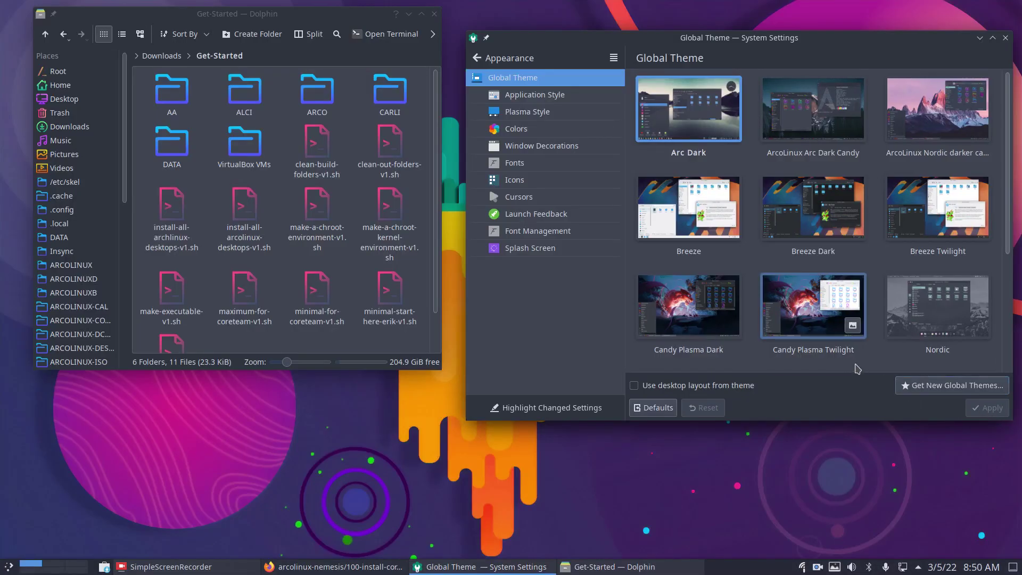
Try ArcoLinux Arc Dark Candy, then reapply the ArcoLinux Nordic darker candy global theme
{"action": "left_click", "coordinate": [794, 119]}
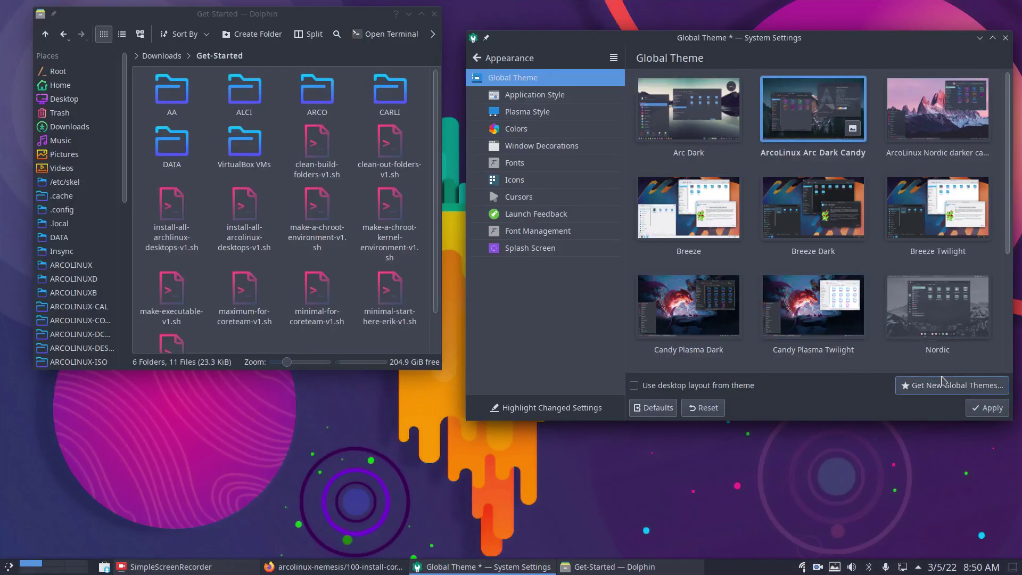
{"action": "left_click", "coordinate": [988, 408]}
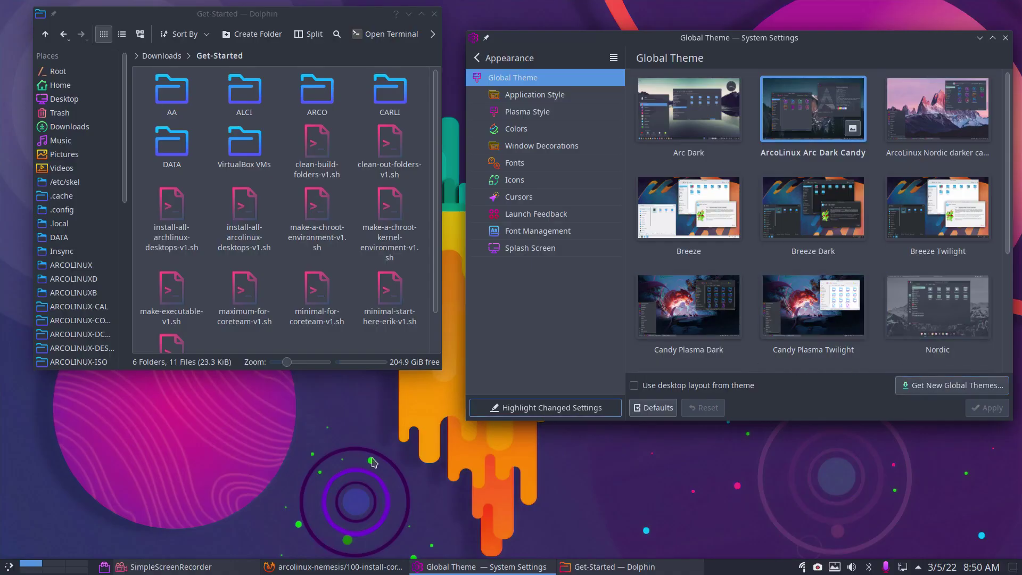
{"action": "left_click", "coordinate": [8, 568]}
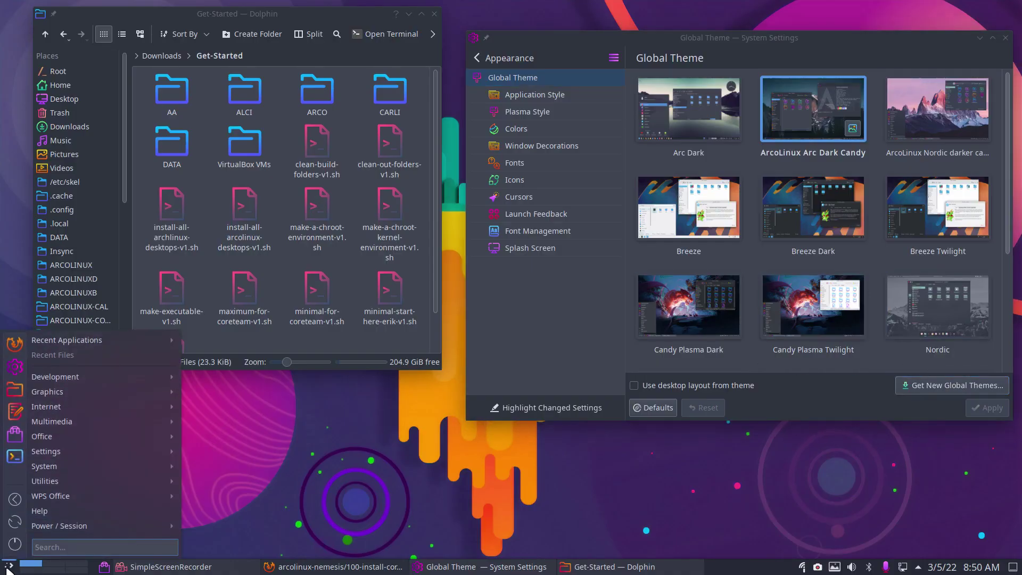
{"action": "left_click", "coordinate": [937, 110]}
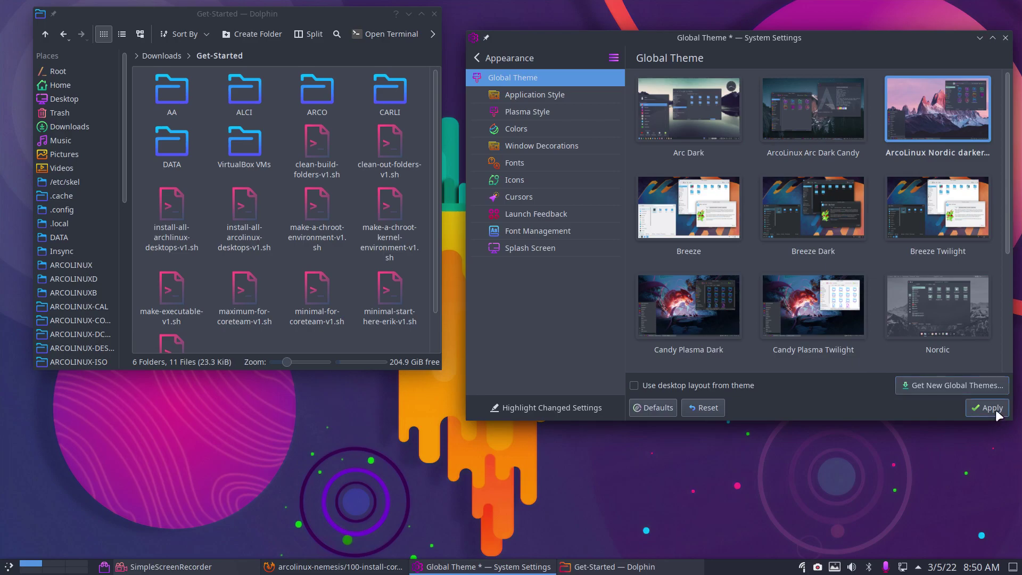
{"action": "left_click", "coordinate": [988, 408]}
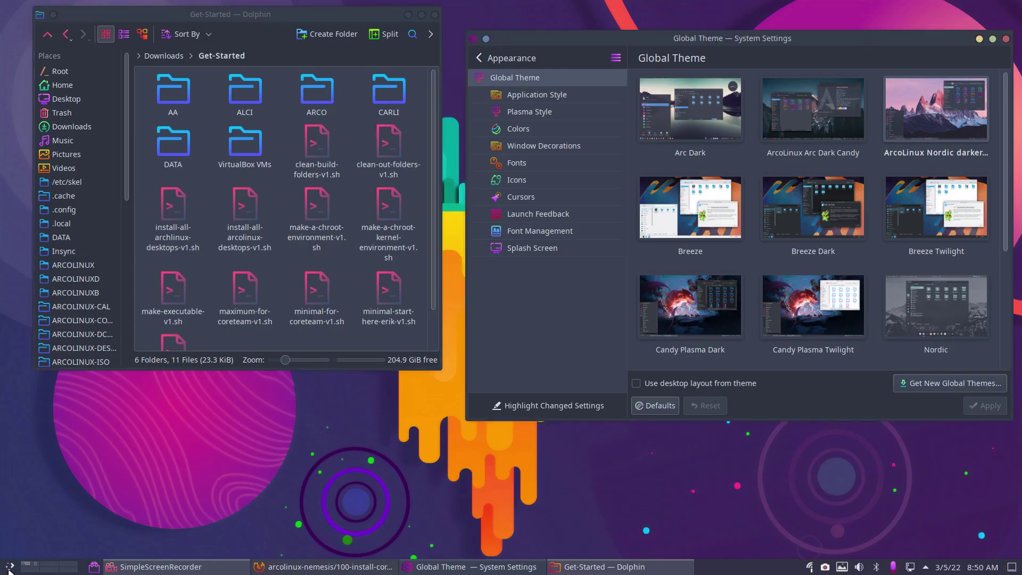
{"action": "left_click", "coordinate": [10, 567]}
{"action": "left_click", "coordinate": [9, 568]}
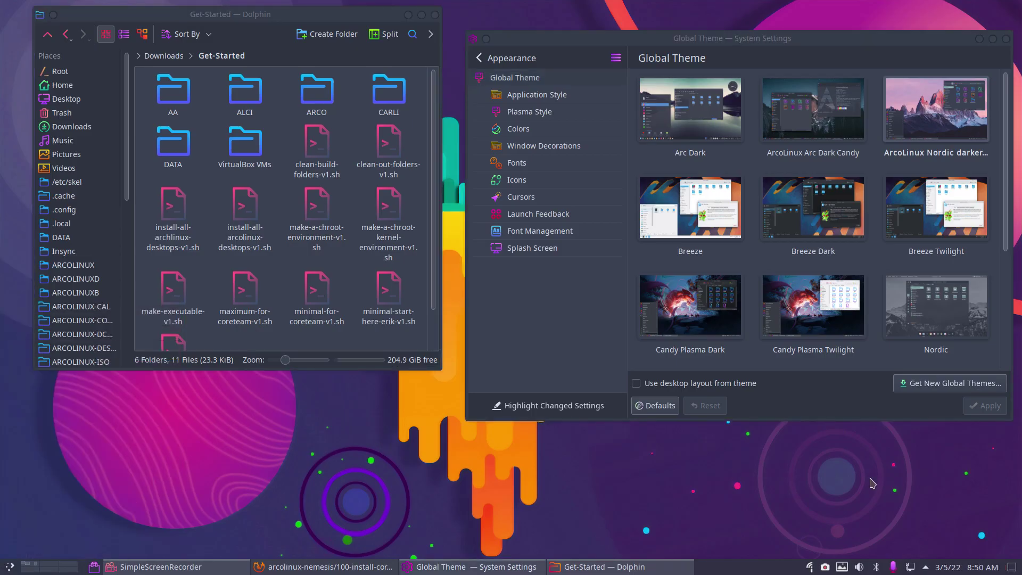
Check Variety's preferences for the enabled Wallhaven abstract and toplist sources, then close them
{"action": "right_click", "coordinate": [843, 569]}
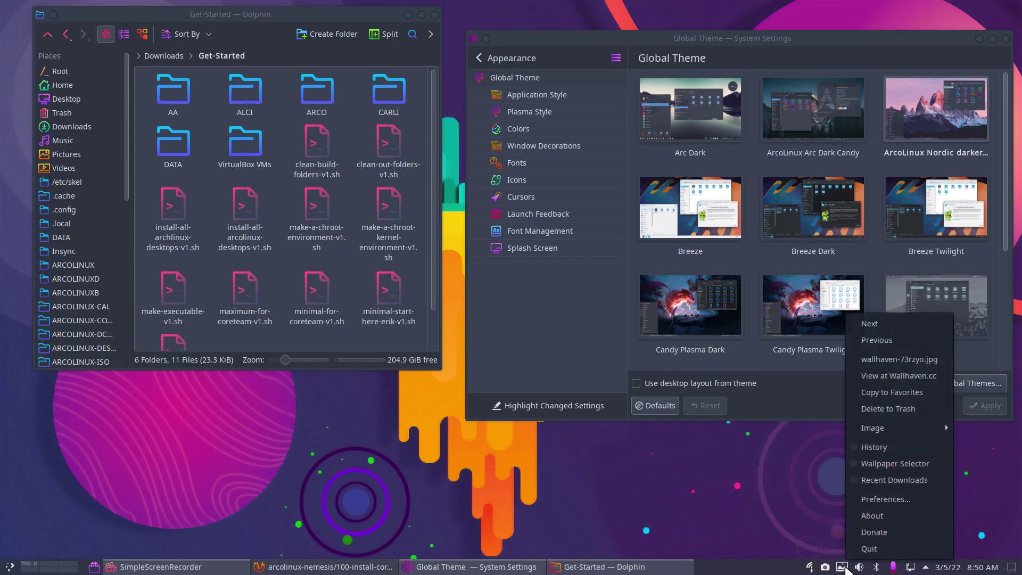
{"action": "left_click", "coordinate": [888, 500]}
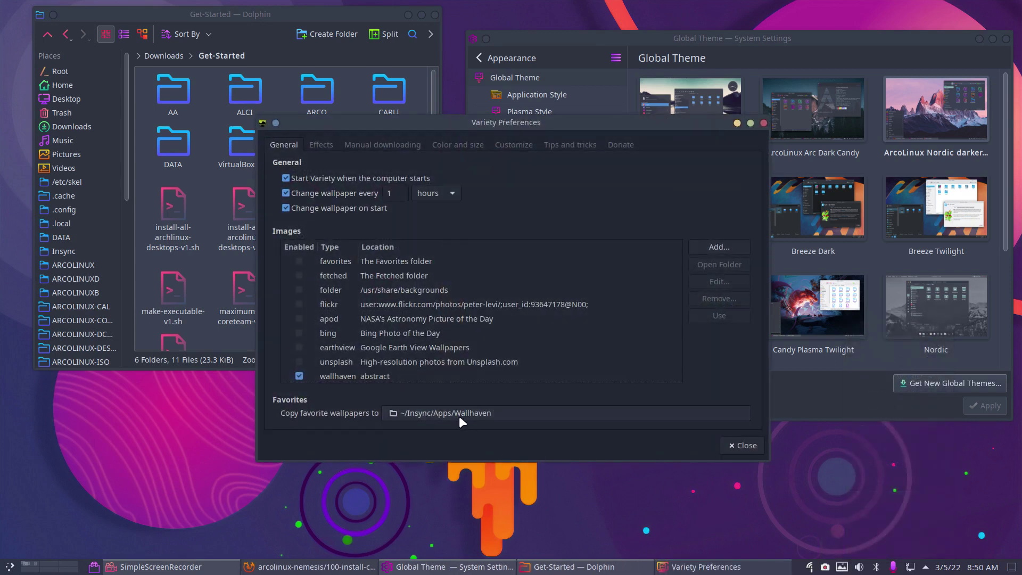
{"action": "scroll", "coordinate": [435, 355], "scroll_direction": "down", "scroll_amount": 1}
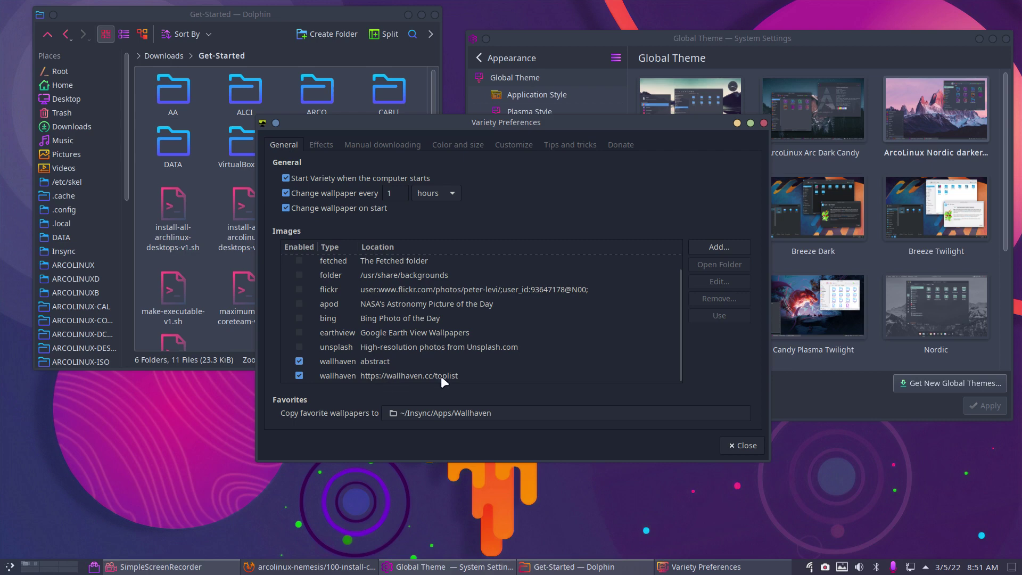
{"action": "left_click", "coordinate": [764, 122]}
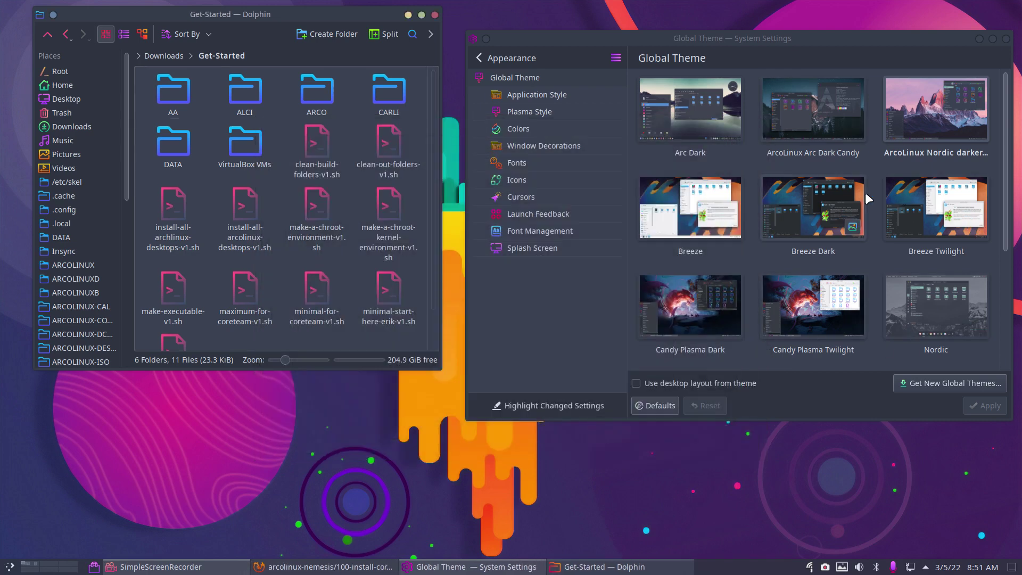
Apply Candy Plasma Twilight, then Candy Plasma Dark, and move on to the Icons settings
{"action": "mouse_move", "coordinate": [937, 307]}
{"action": "left_click", "coordinate": [801, 308]}
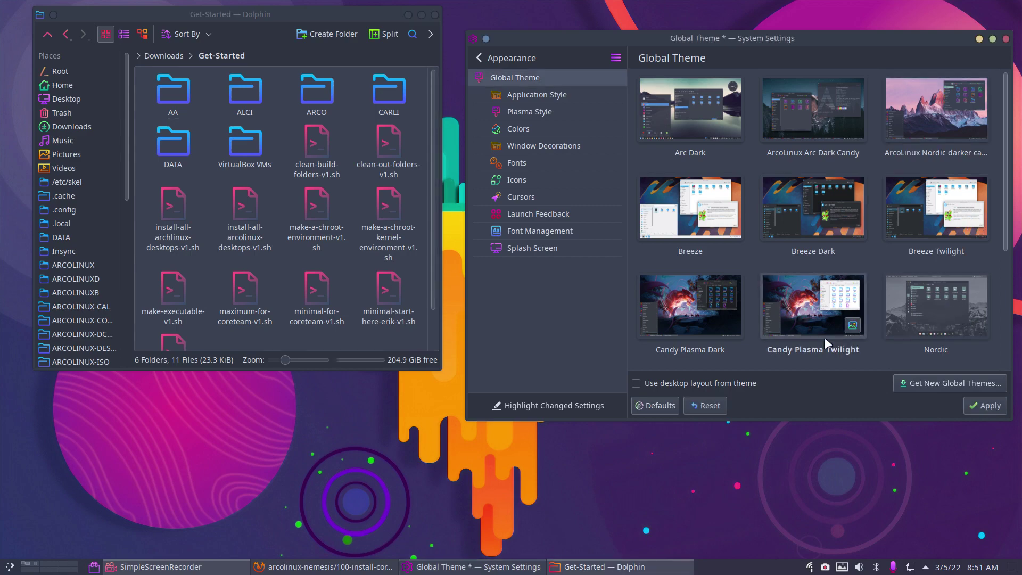
{"action": "left_click", "coordinate": [974, 407]}
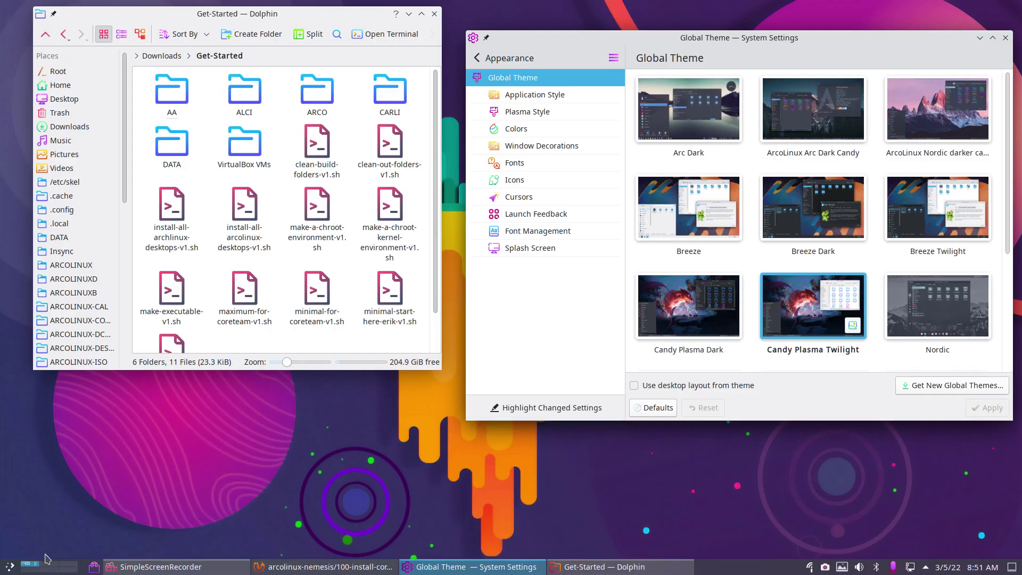
{"action": "left_click", "coordinate": [9, 567]}
{"action": "left_click", "coordinate": [684, 325]}
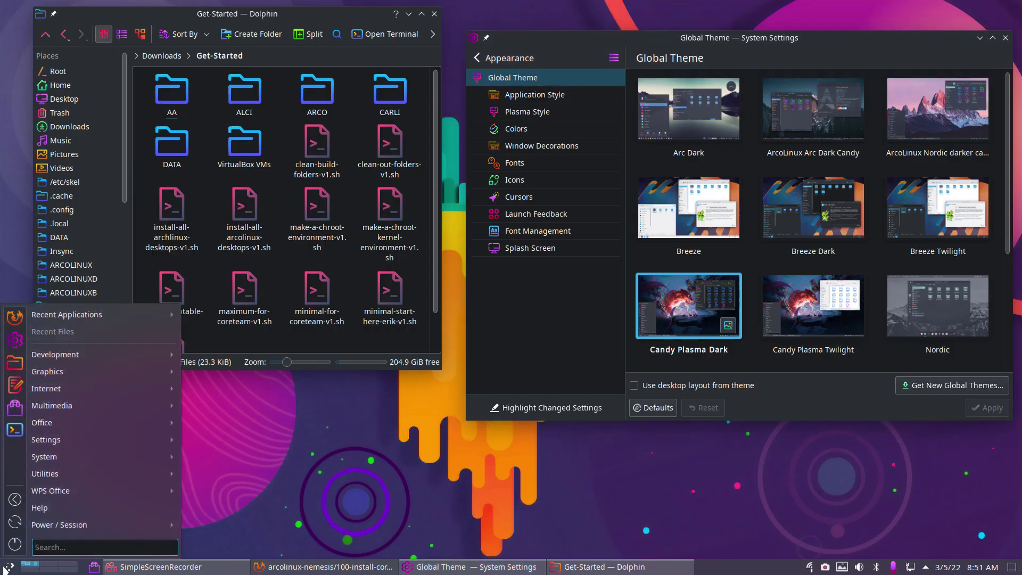
{"action": "left_click", "coordinate": [539, 96]}
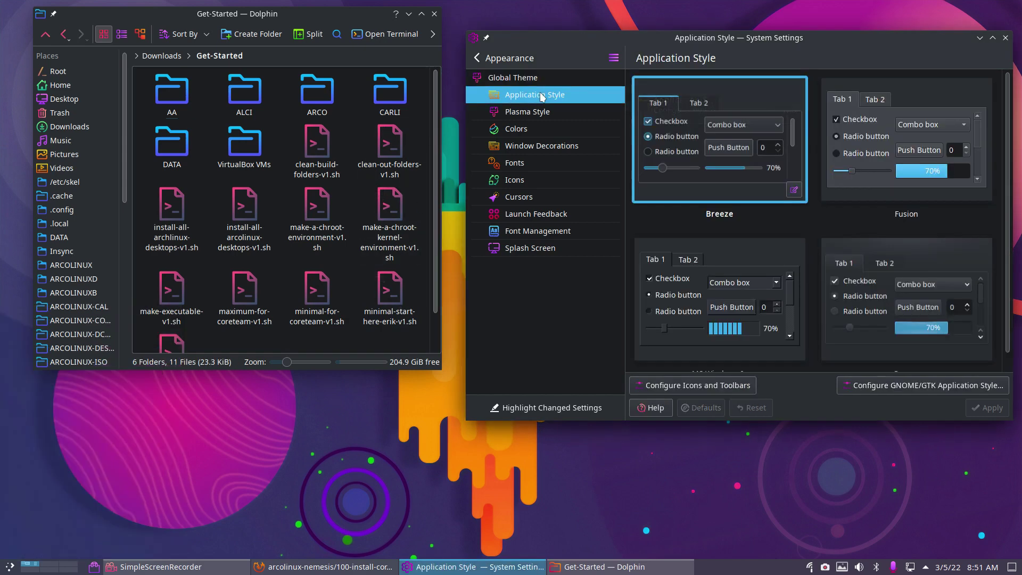
{"action": "left_click", "coordinate": [538, 180]}
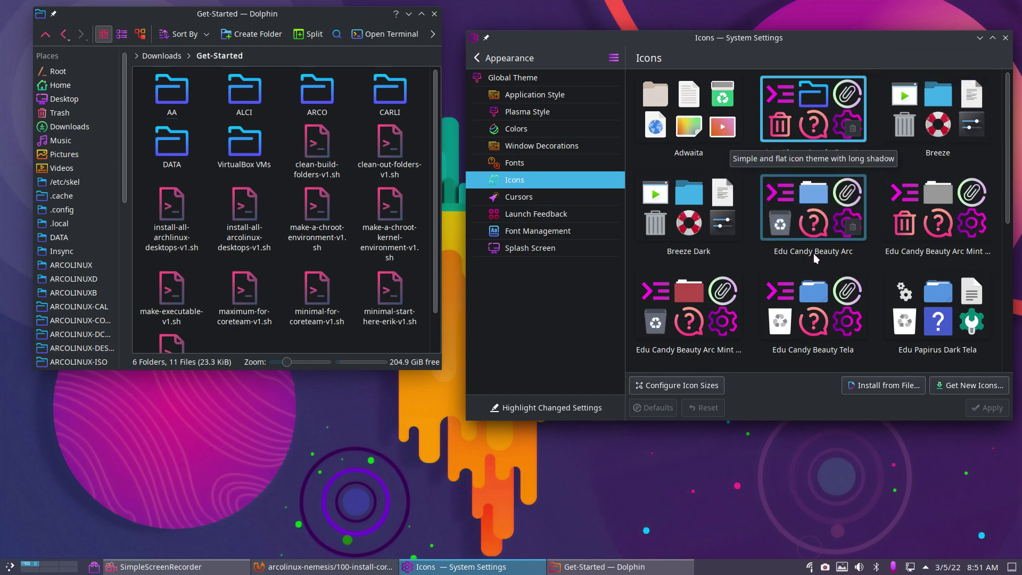
Apply the Edu Candy Beauty Arc icon theme and reopen Dolphin at Get-Started to check it
{"action": "left_click", "coordinate": [824, 222]}
{"action": "left_click", "coordinate": [979, 407]}
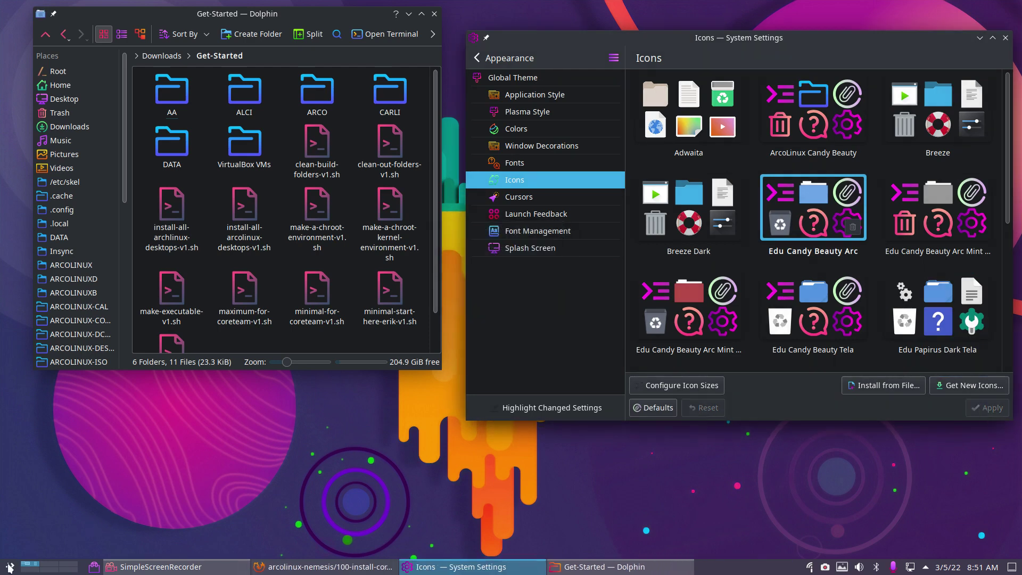
{"action": "left_click", "coordinate": [9, 567]}
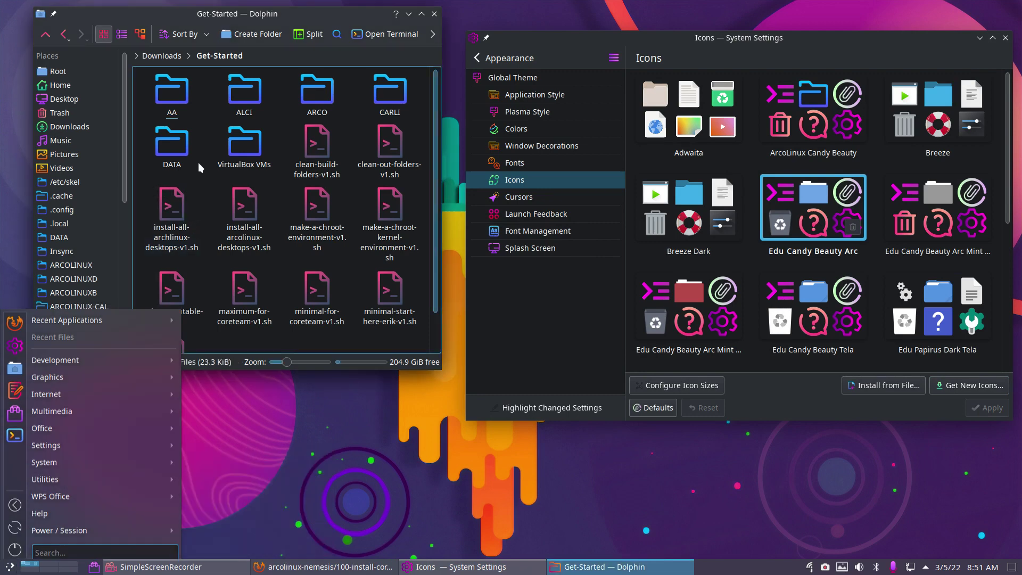
{"action": "key", "text": "Escape"}
{"action": "left_click", "coordinate": [435, 14]}
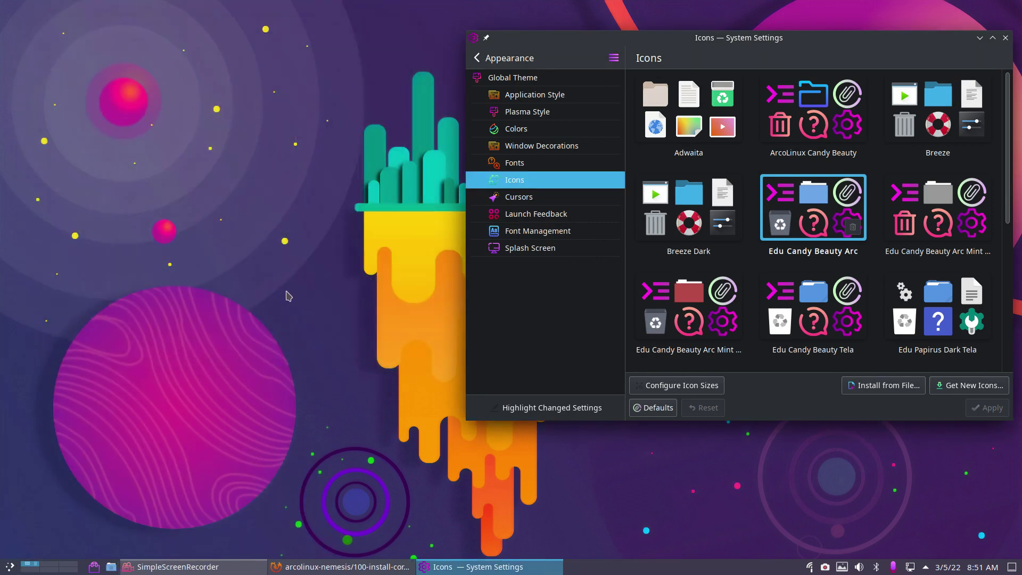
{"action": "left_click", "coordinate": [111, 567]}
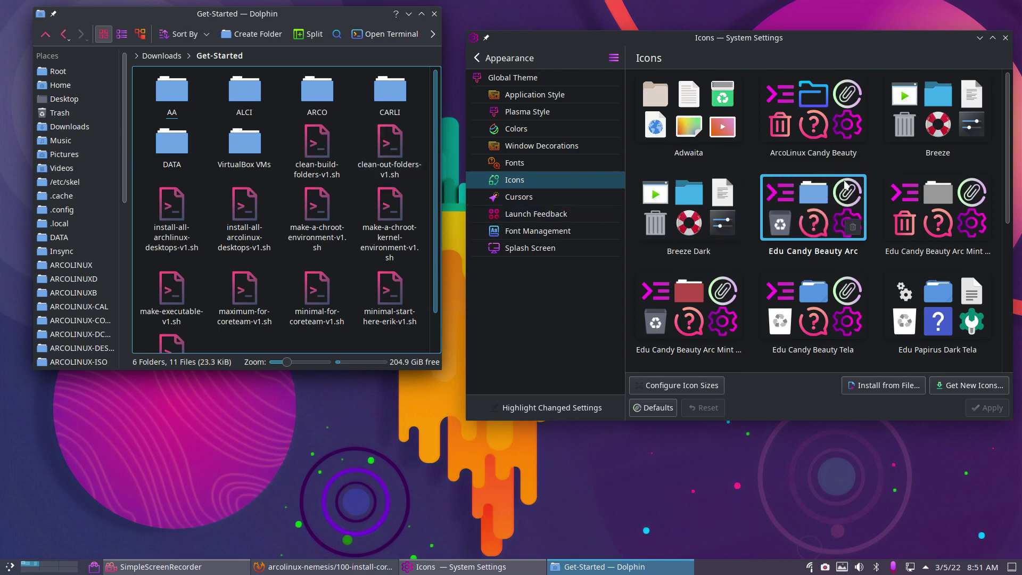
Apply the Edu Candy Beauty Arc Mint icon theme and confirm Dolphin's grey folders
{"action": "left_click", "coordinate": [915, 217]}
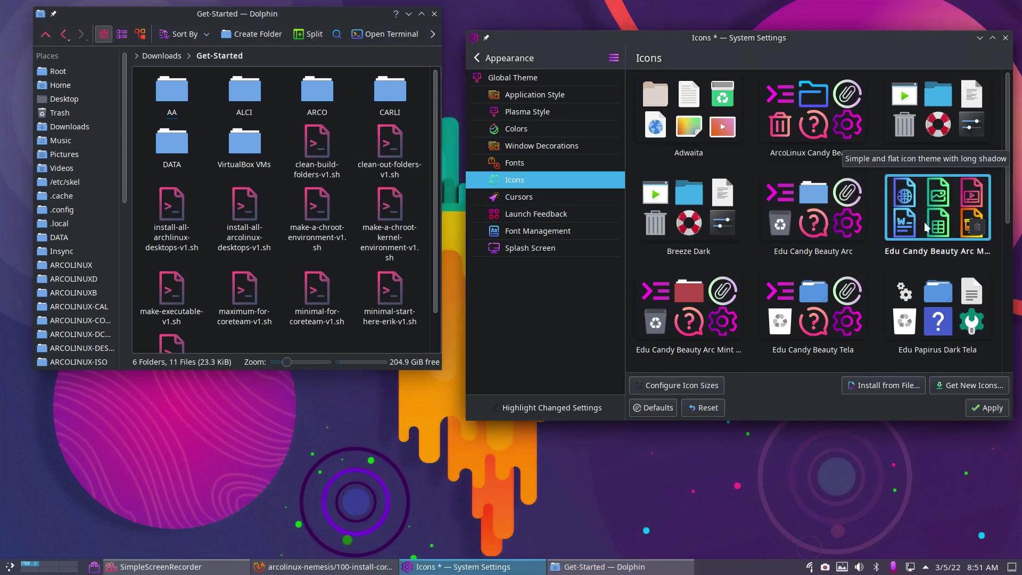
{"action": "left_click", "coordinate": [989, 408]}
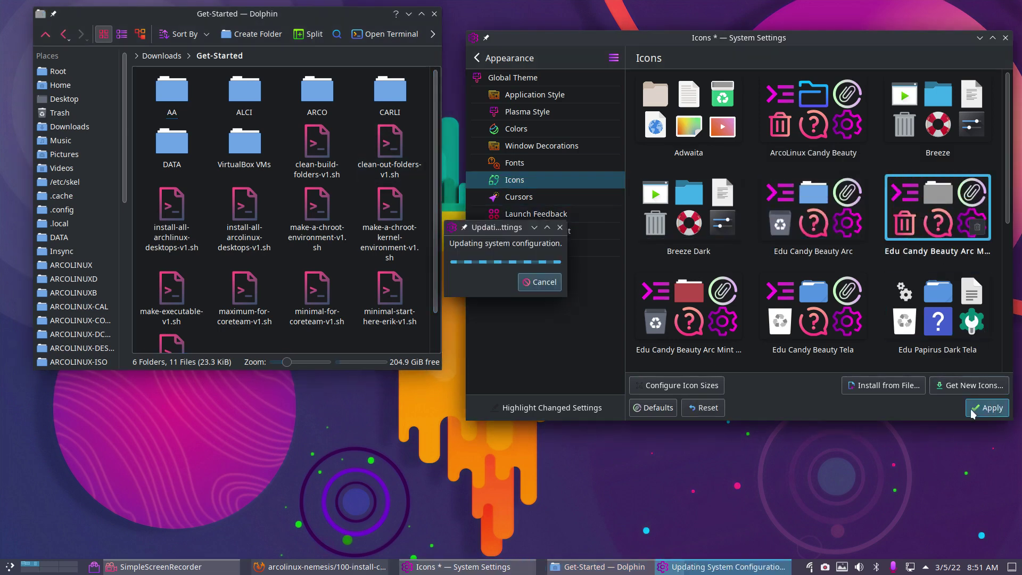
{"action": "left_click", "coordinate": [435, 13]}
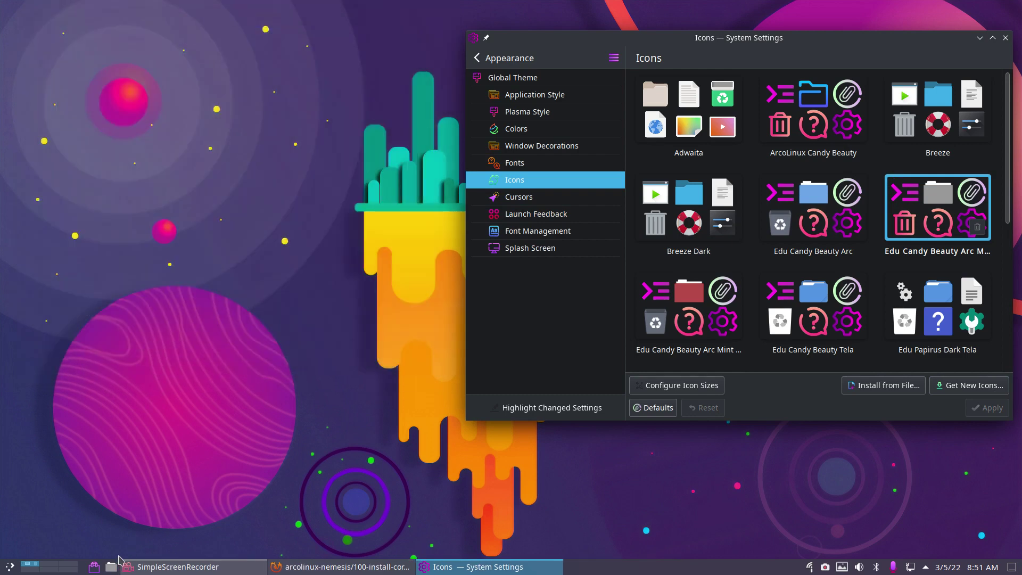
{"action": "left_click", "coordinate": [94, 567]}
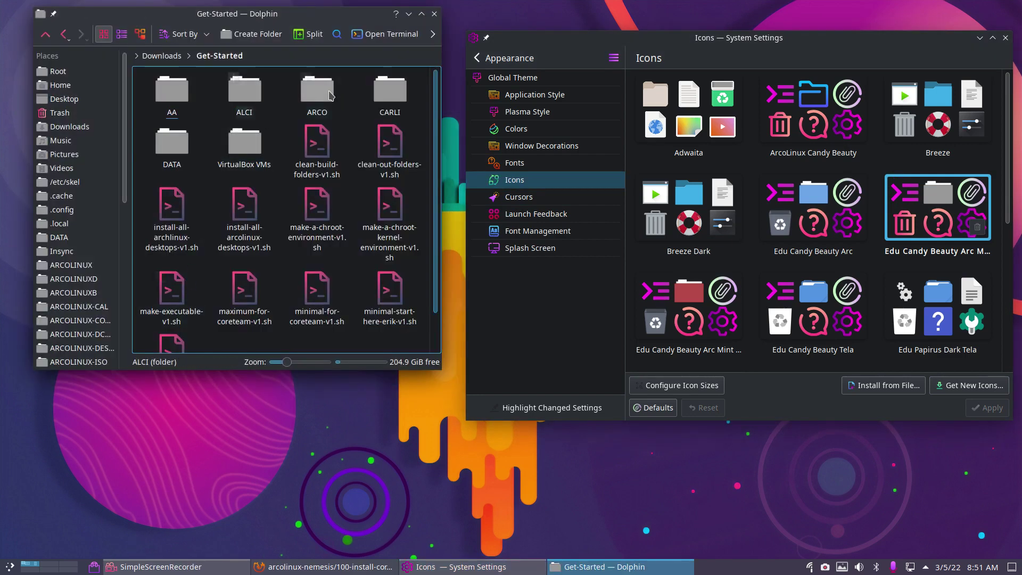
{"action": "left_click", "coordinate": [700, 294]}
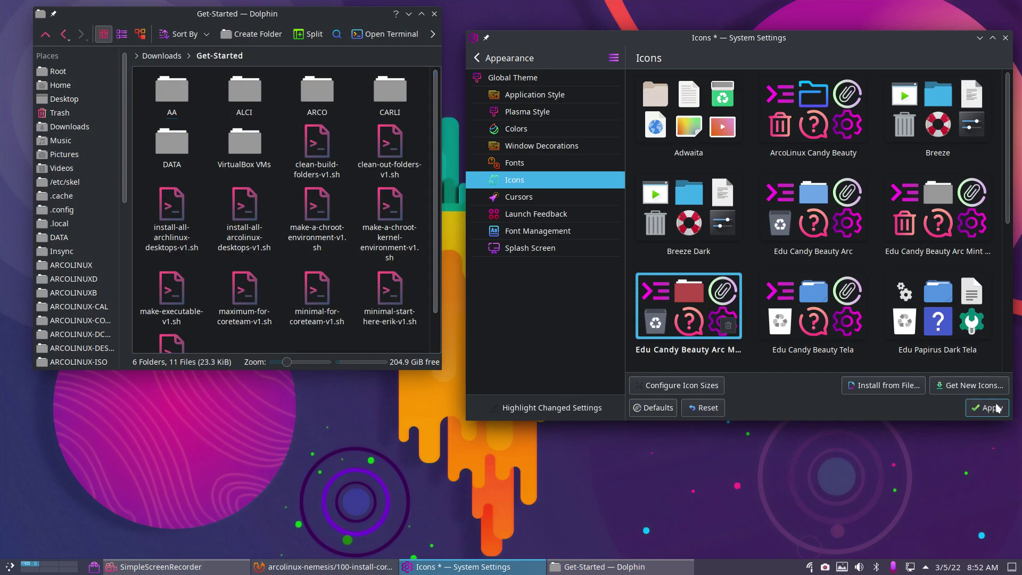
Apply the red-folder Arc Mint icon variant and check the folders in Dolphin
{"action": "left_click", "coordinate": [988, 408]}
{"action": "left_click", "coordinate": [435, 14]}
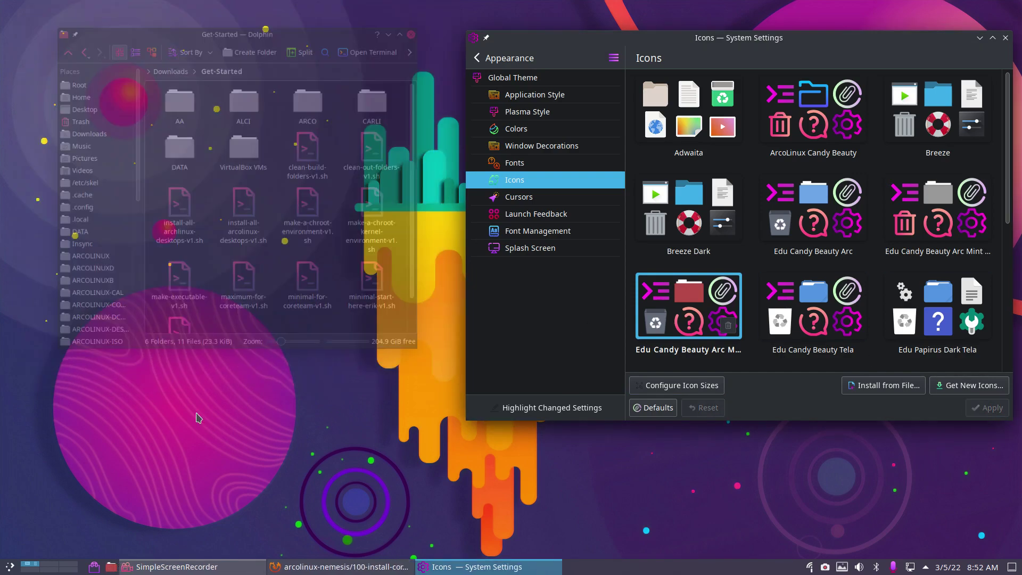
{"action": "left_click", "coordinate": [110, 567]}
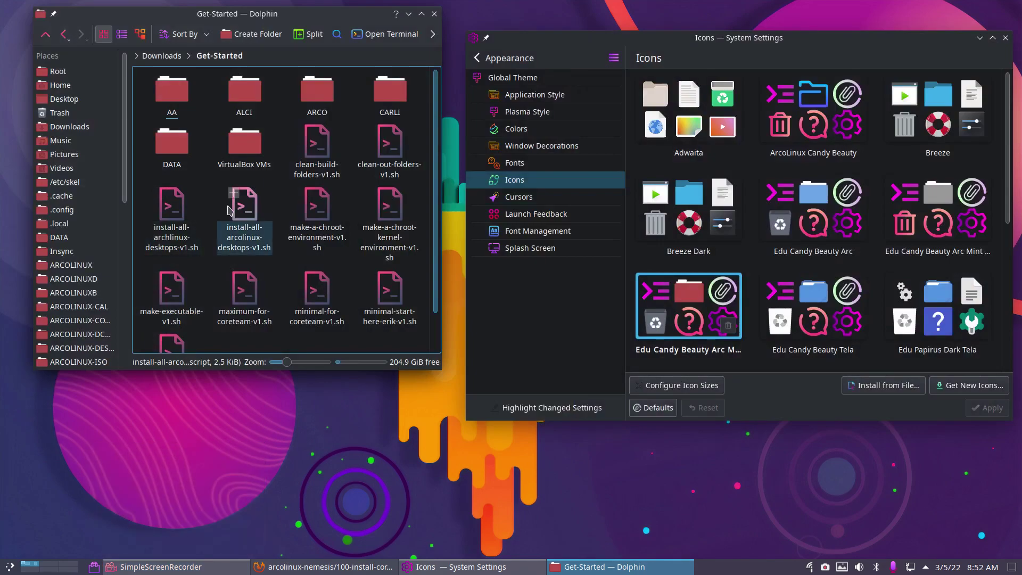
Apply the Edu Candy Beauty Tela icon theme and verify Dolphin's blue folders
{"action": "left_click", "coordinate": [794, 325]}
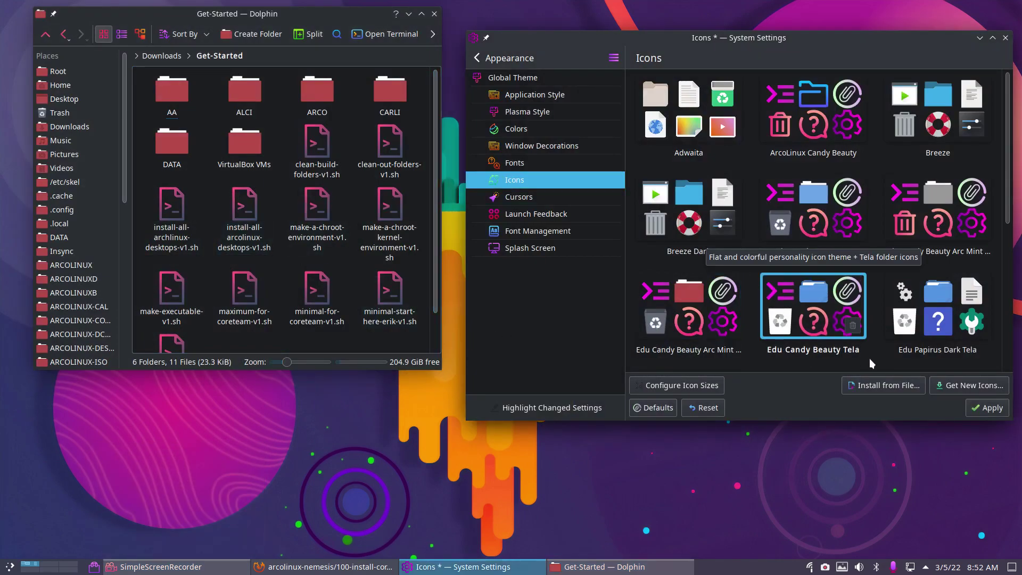
{"action": "left_click", "coordinate": [976, 411]}
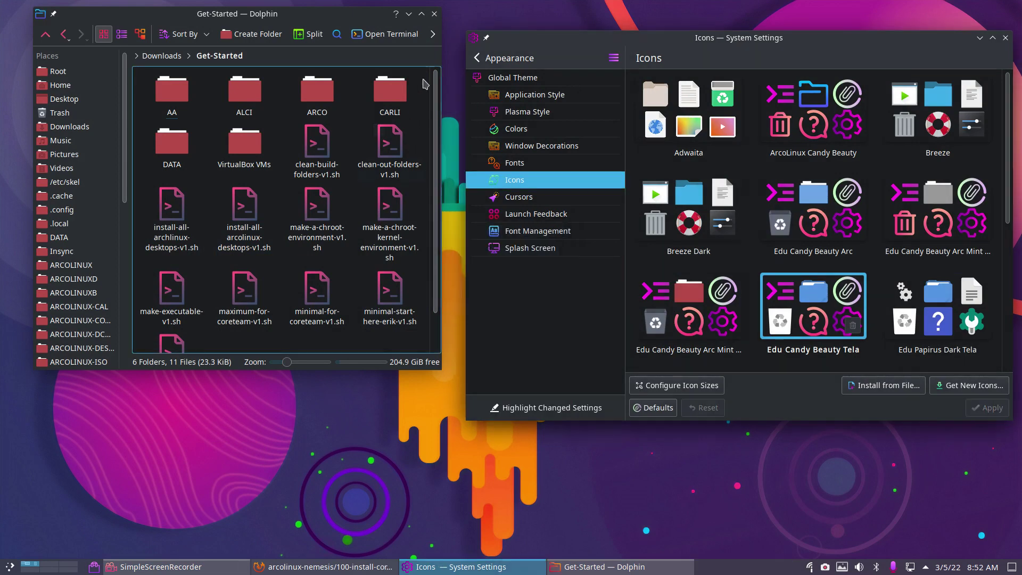
{"action": "left_click", "coordinate": [434, 14]}
{"action": "left_click", "coordinate": [111, 566]}
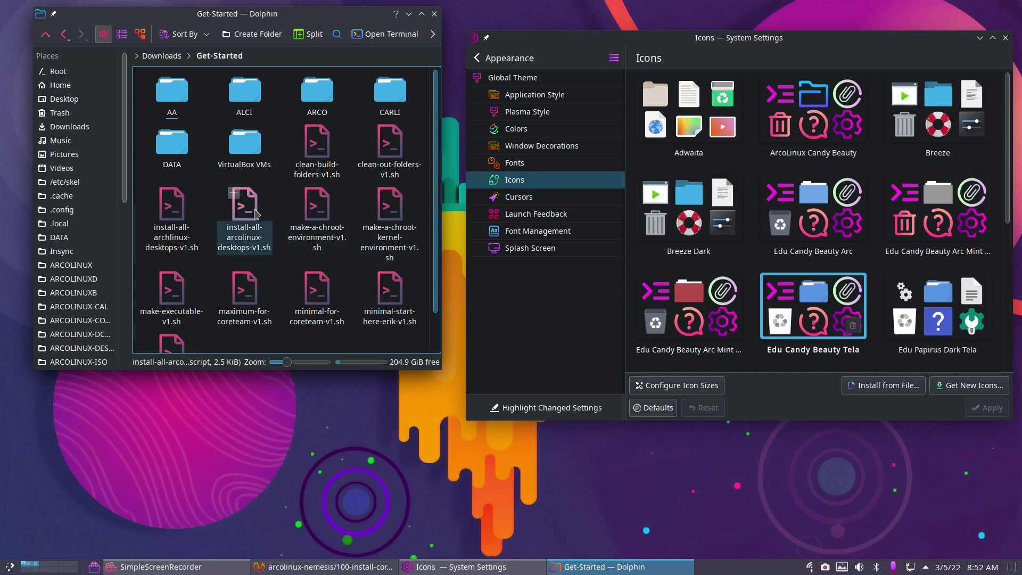
{"action": "scroll", "coordinate": [256, 213], "scroll_direction": "up", "scroll_amount": 2, "text": "ctrl"}
{"action": "scroll", "coordinate": [259, 207], "scroll_direction": "up", "scroll_amount": 1, "text": "ctrl"}
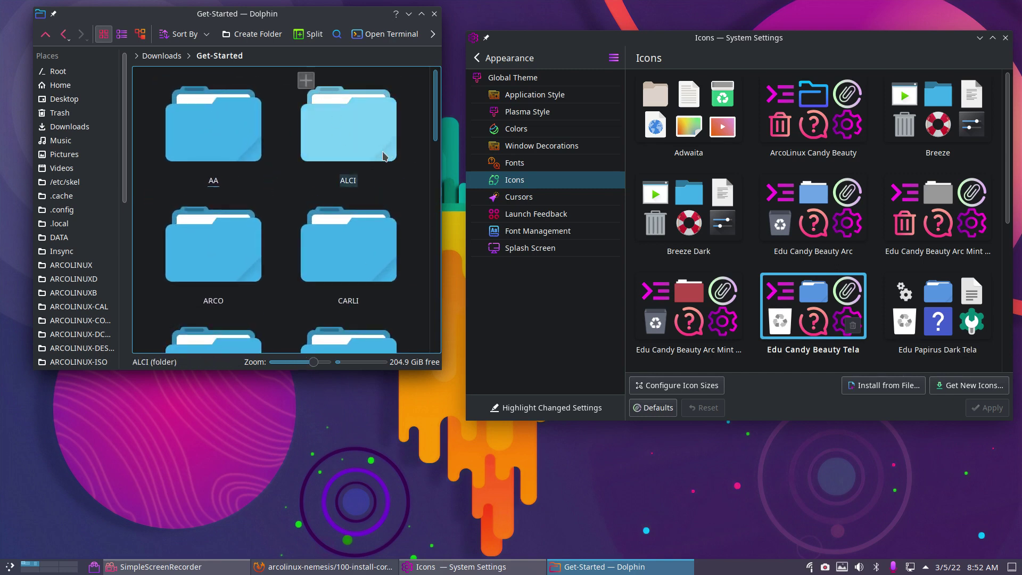
{"action": "scroll", "coordinate": [339, 264], "scroll_direction": "down", "scroll_amount": 1, "text": "ctrl"}
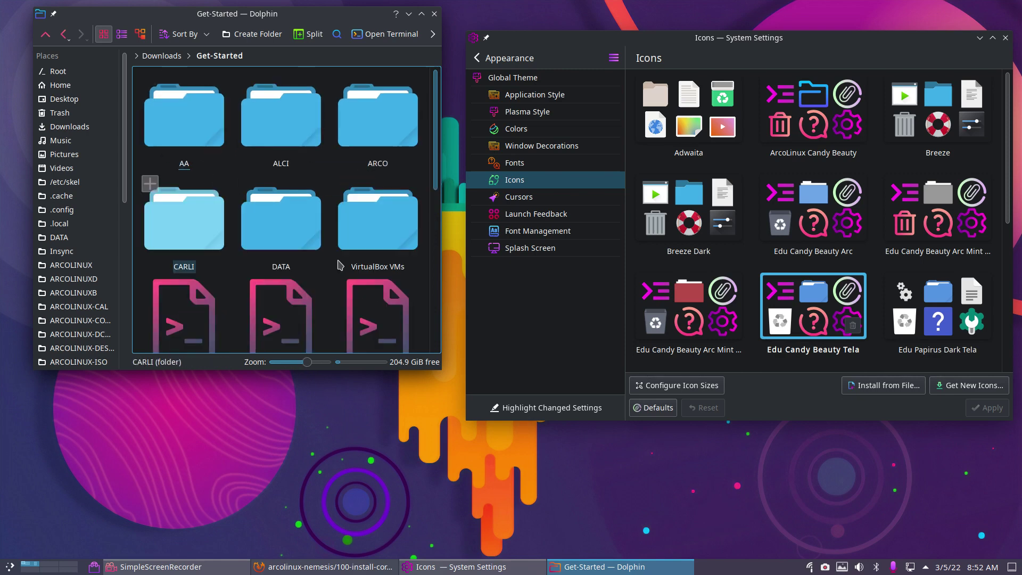
{"action": "scroll", "coordinate": [339, 265], "scroll_direction": "down", "scroll_amount": 1, "text": "ctrl"}
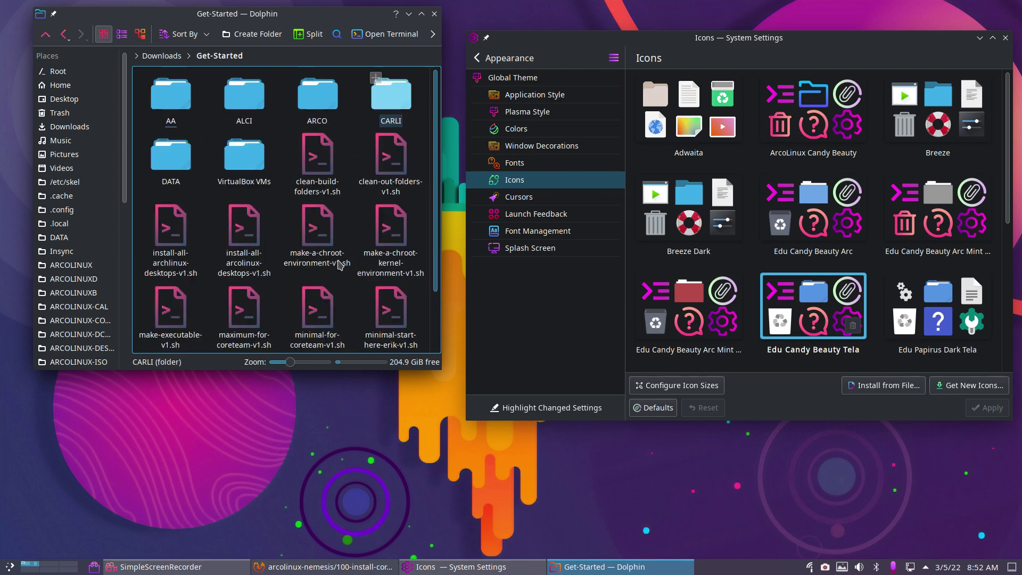
{"action": "left_click", "coordinate": [900, 303]}
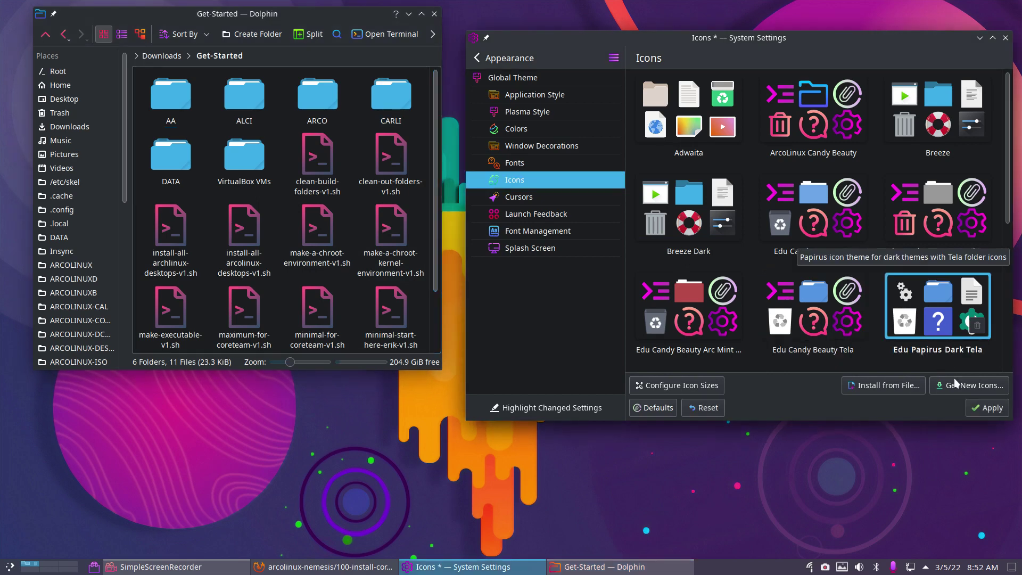
Apply Edu Papirus Dark Tela icons and relaunch Dolphin to see grey #! script icons
{"action": "left_click", "coordinate": [990, 408]}
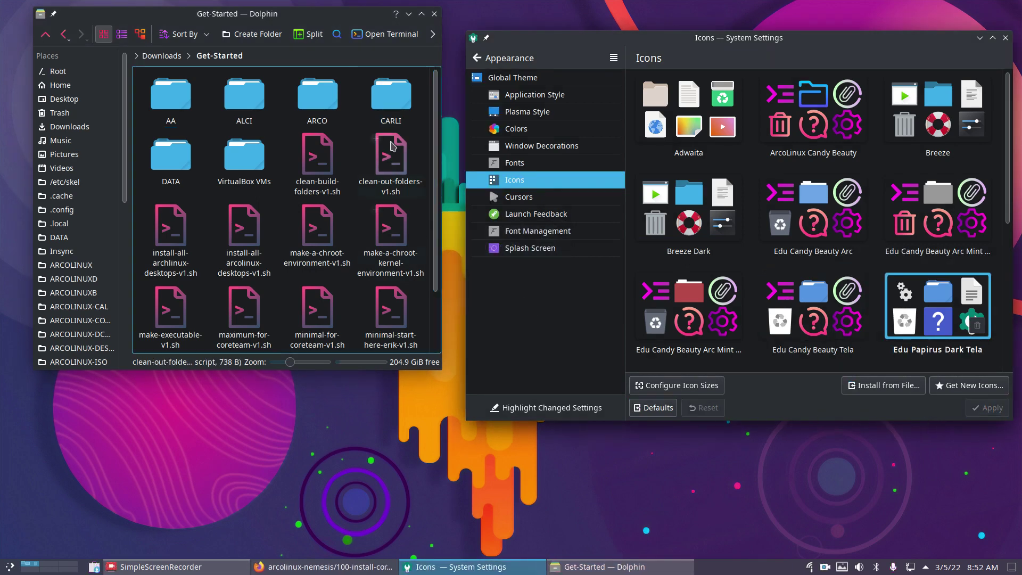
{"action": "left_click", "coordinate": [435, 13]}
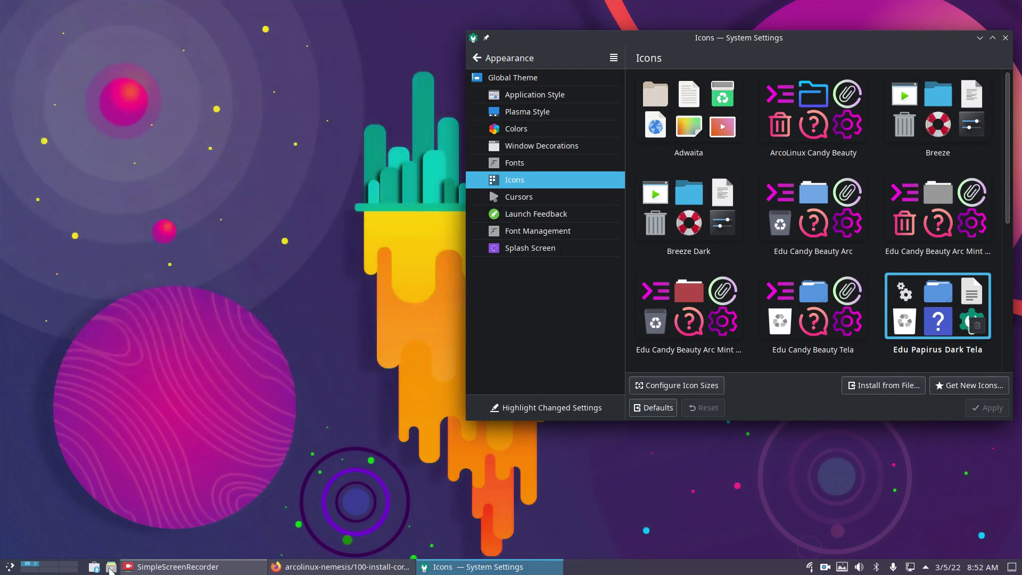
{"action": "left_click", "coordinate": [111, 569]}
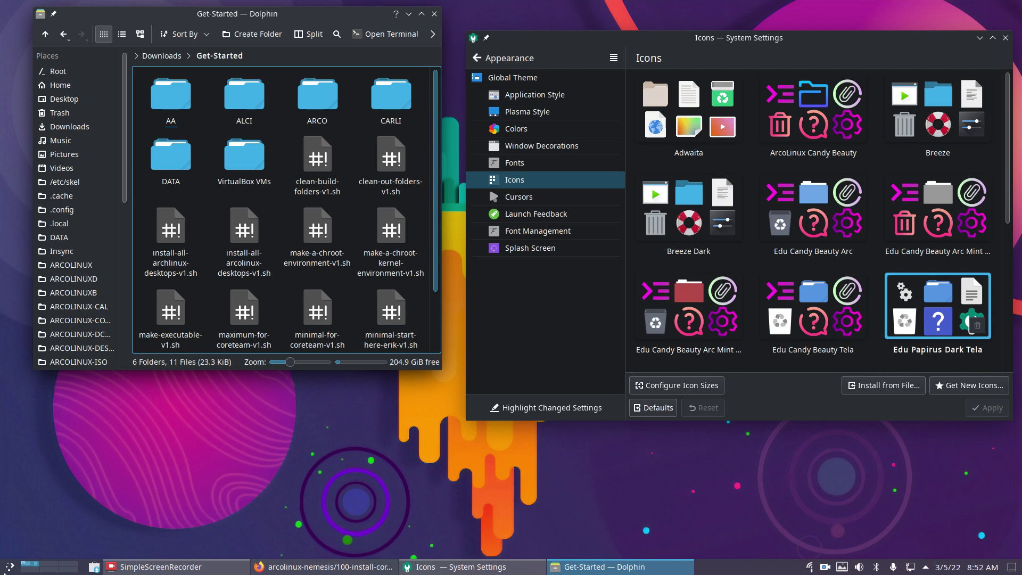
{"action": "left_click", "coordinate": [9, 567]}
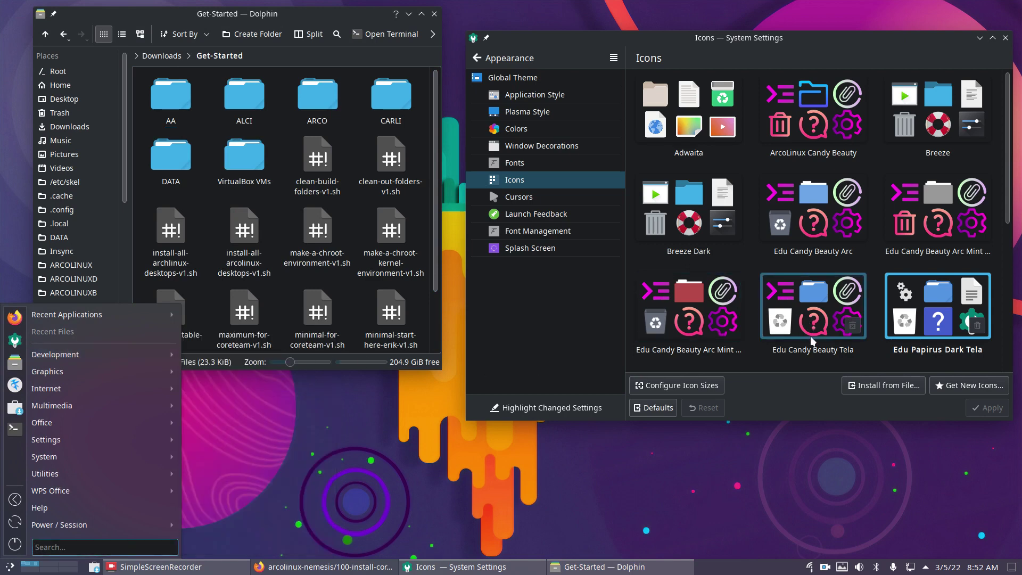
{"action": "scroll", "coordinate": [810, 334], "scroll_direction": "down", "scroll_amount": 2}
Apply the Edu Papirus Dark Tela Grey icon theme and confirm Dolphin's folders turn grey
{"action": "left_click", "coordinate": [689, 290]}
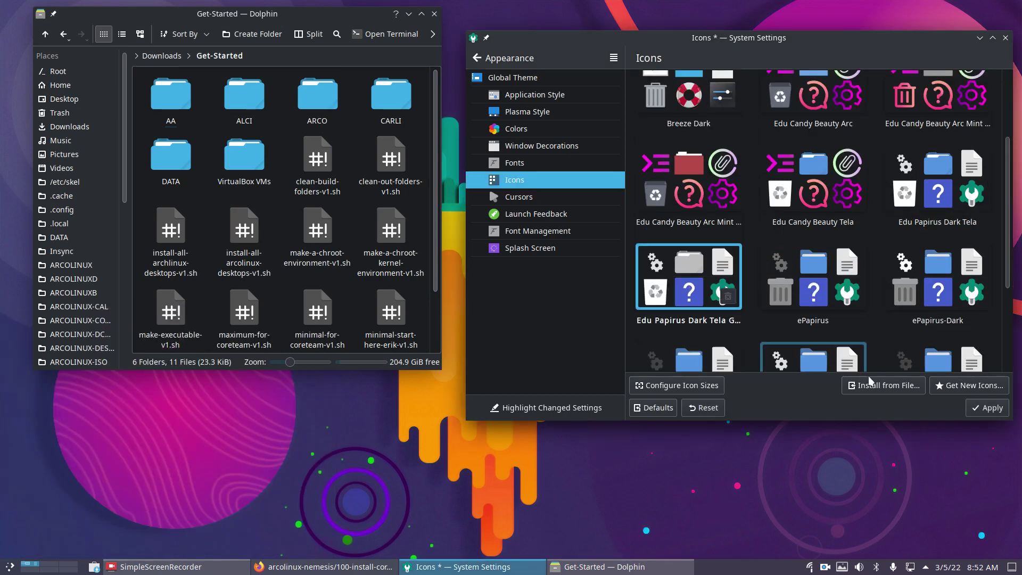
{"action": "left_click", "coordinate": [987, 408]}
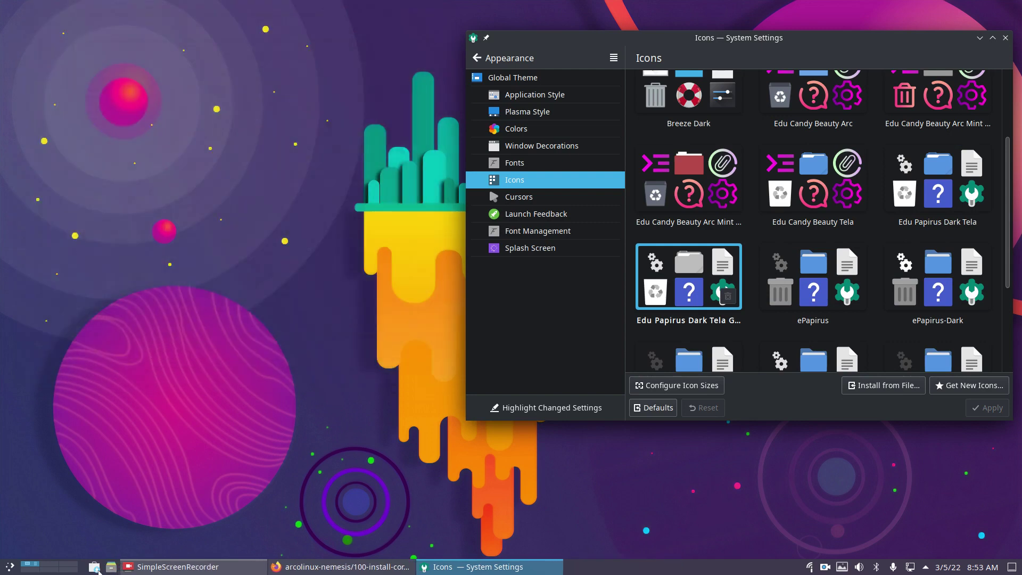
{"action": "left_click", "coordinate": [94, 567]}
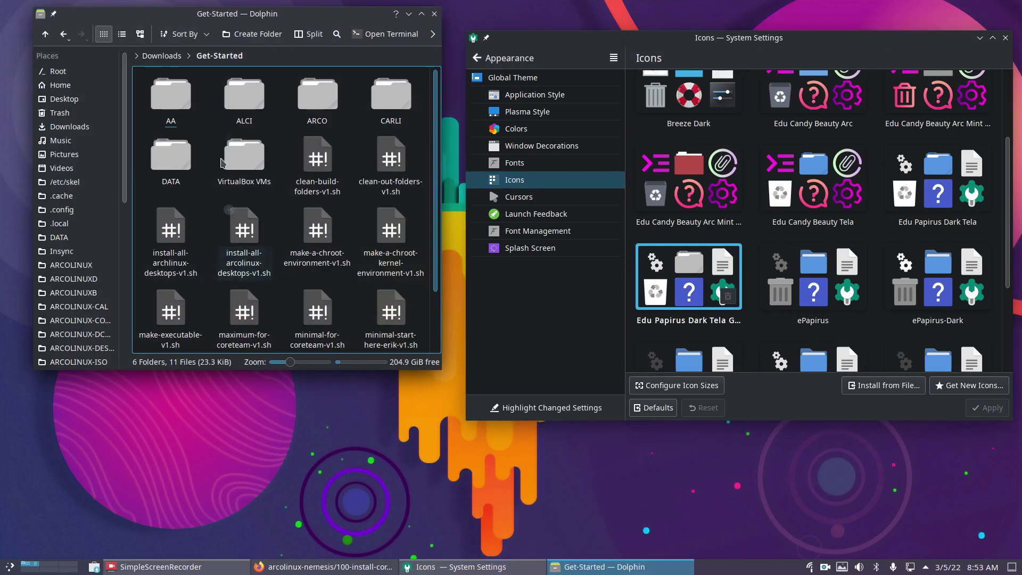
{"action": "scroll", "coordinate": [239, 274], "scroll_direction": "up", "scroll_amount": 1, "text": "ctrl"}
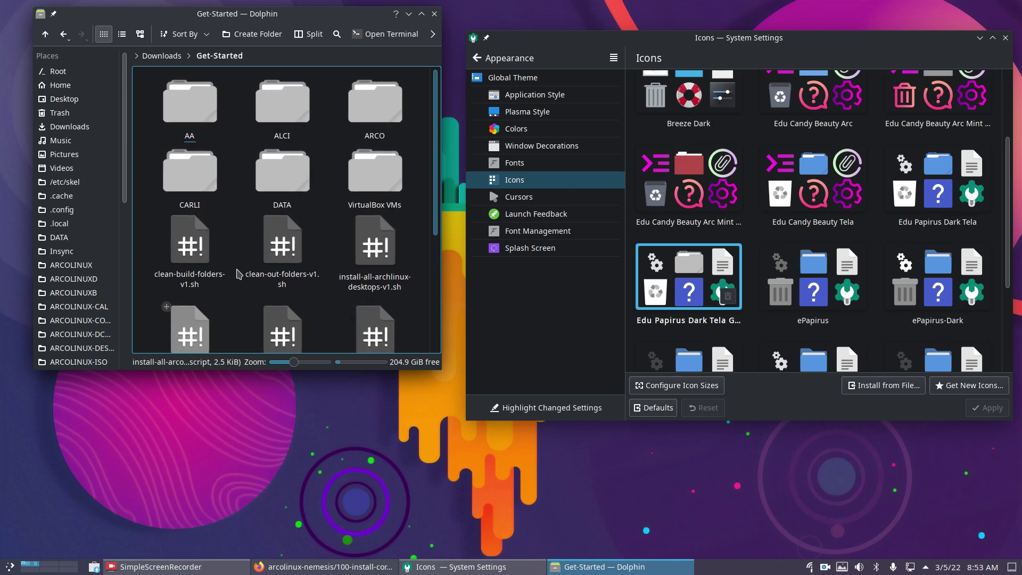
{"action": "scroll", "coordinate": [238, 275], "scroll_direction": "down", "scroll_amount": 1, "text": "ctrl"}
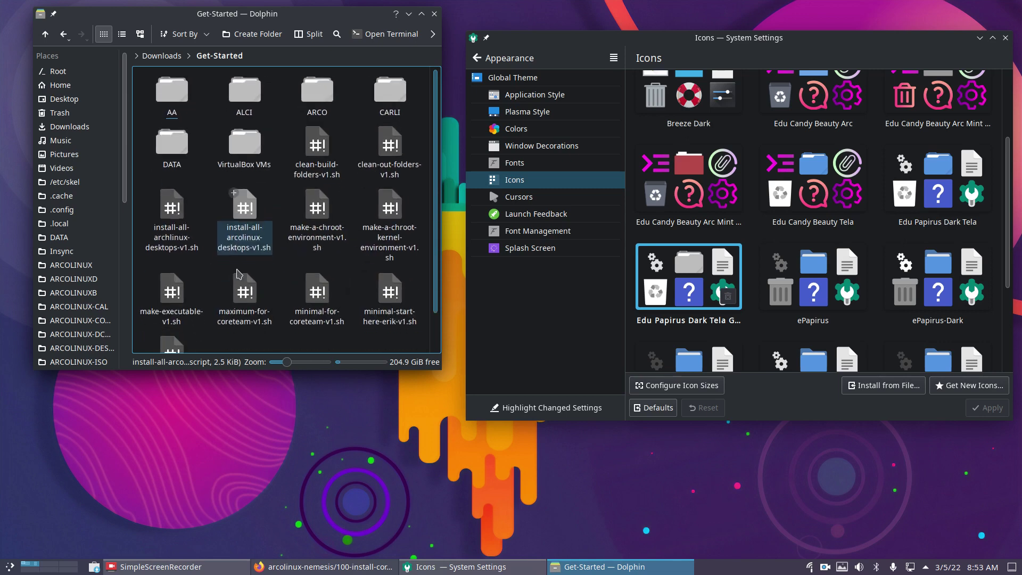